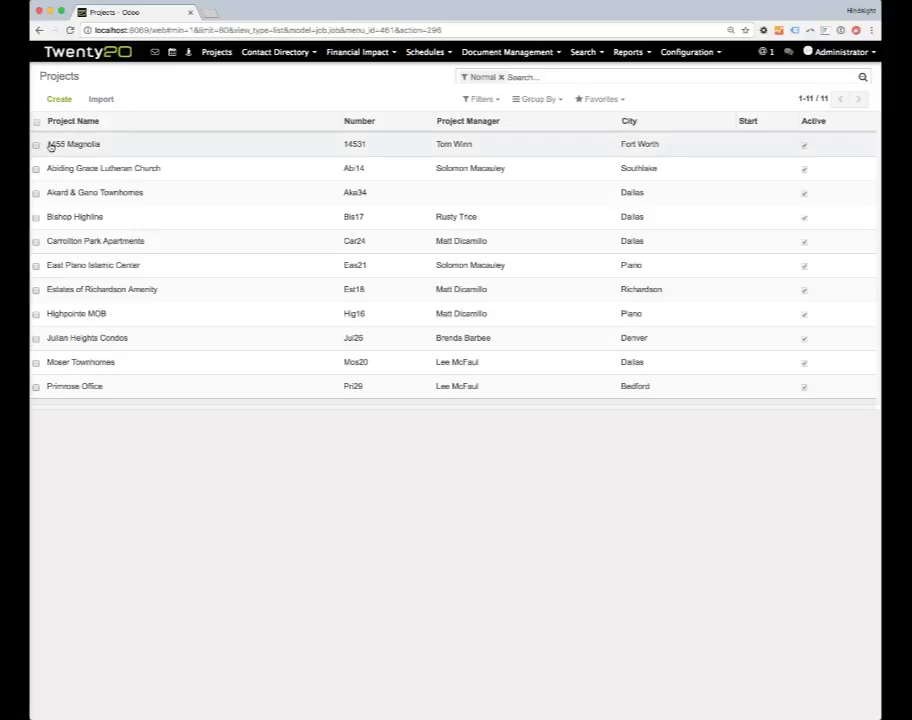
# Step: Open the daily logs of the 1455 Magnolia project and create a new daily log
pyautogui.click(74, 146)
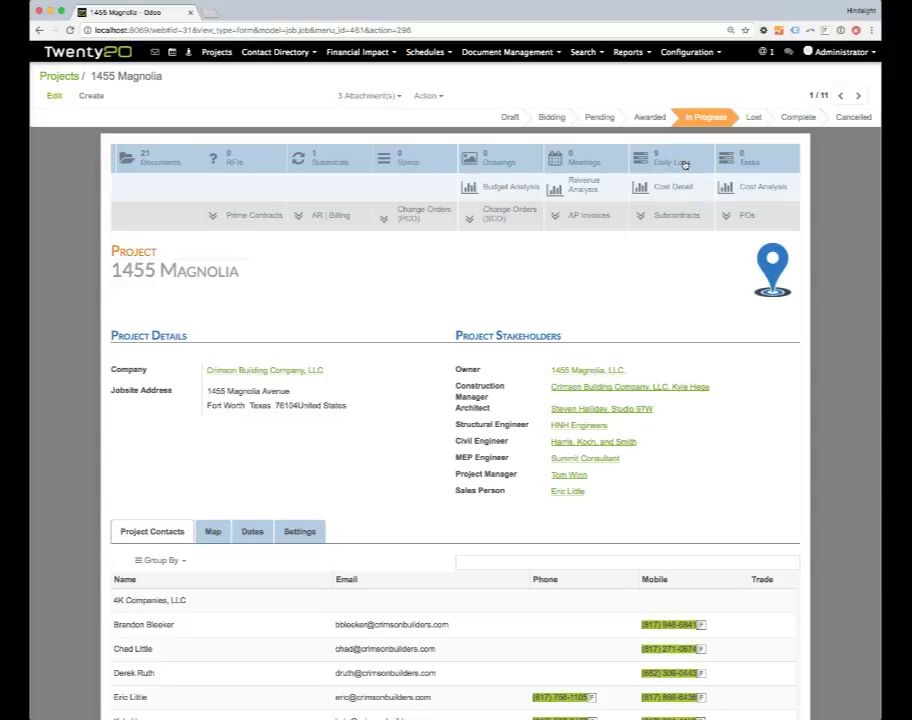
pyautogui.click(679, 163)
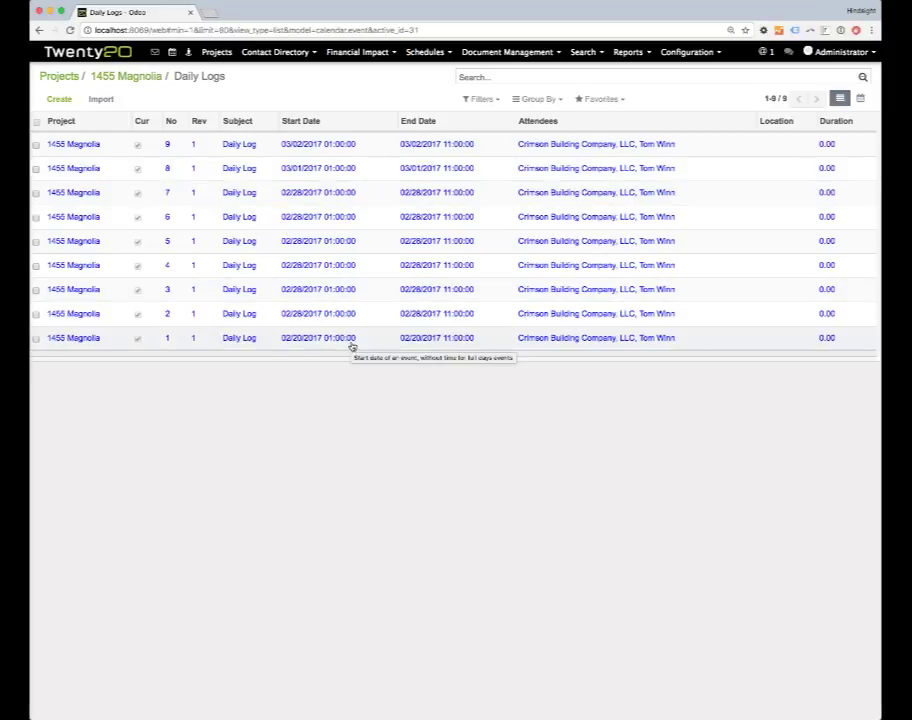
pyautogui.click(59, 100)
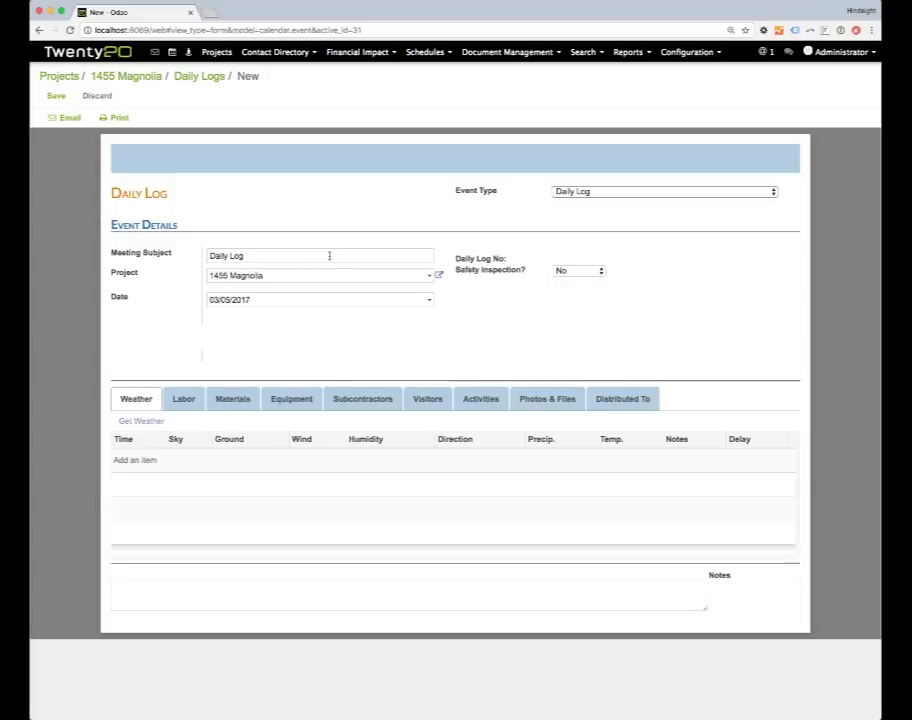
# Step: Examine the new daily log's subject and the available Event Type and Safety Inspection options
pyautogui.moveTo(330, 254); pyautogui.dragTo(197, 251)
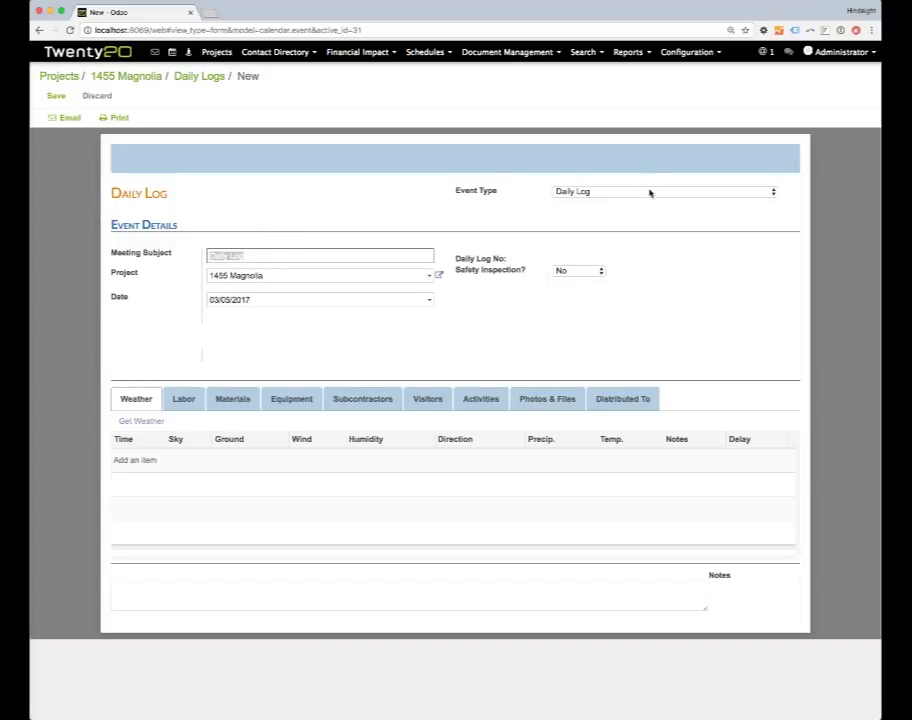
pyautogui.click(603, 193)
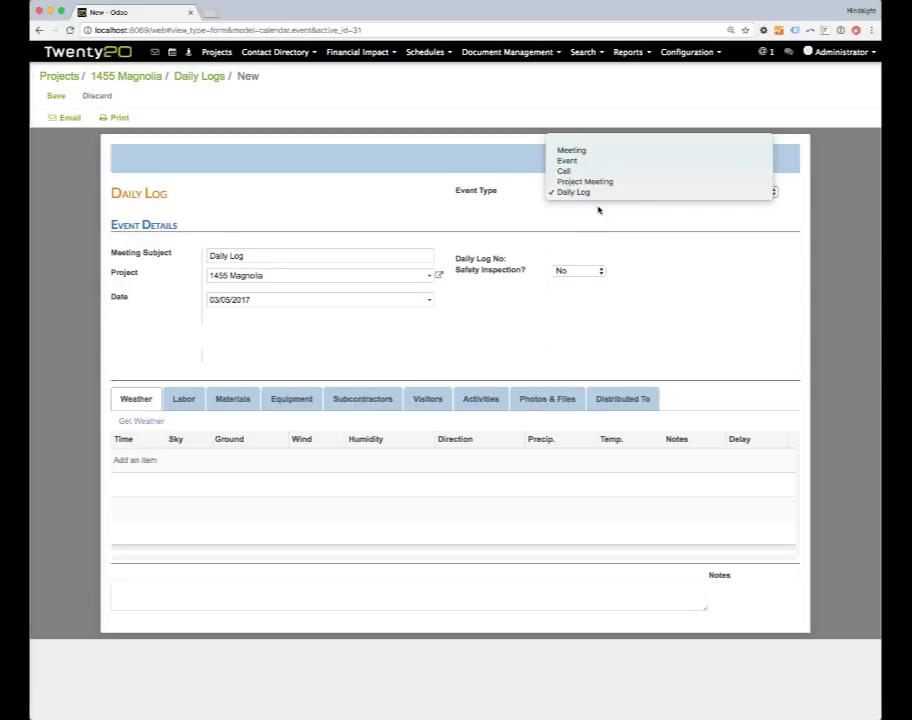
pyautogui.click(598, 210)
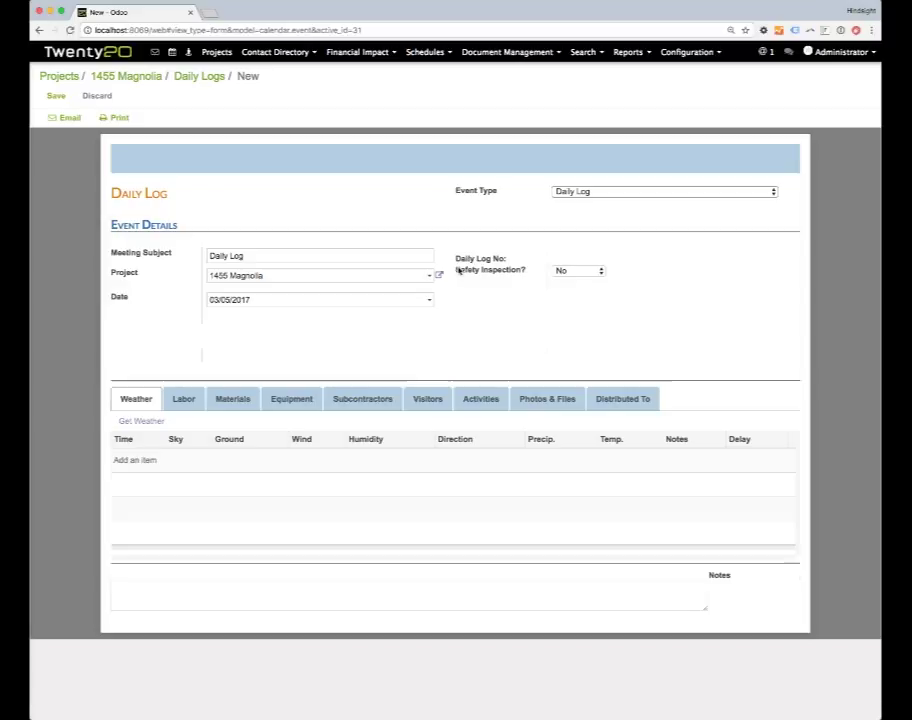
pyautogui.click(602, 270)
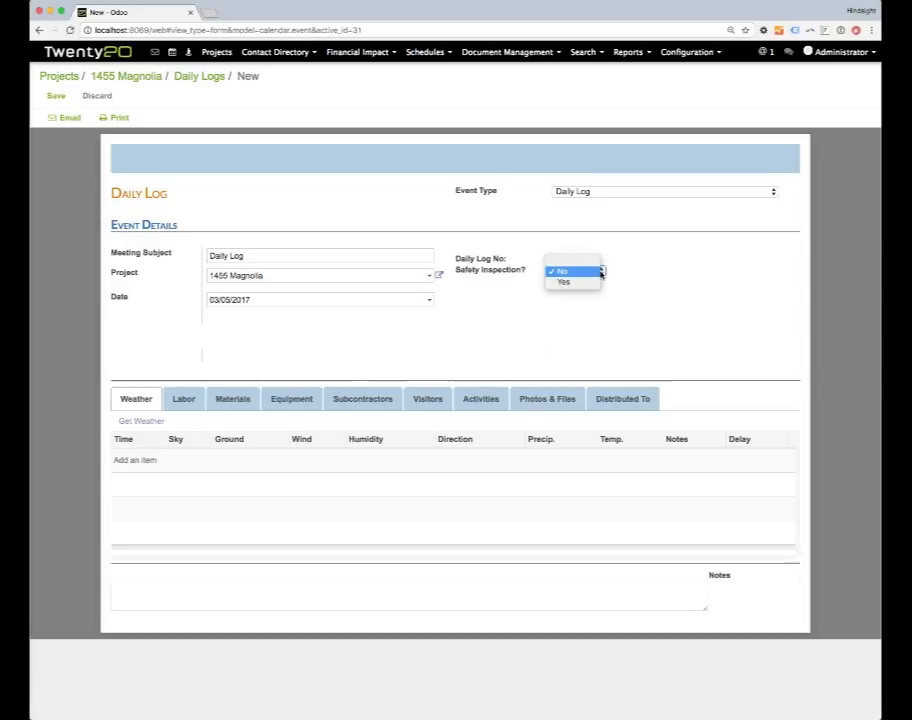
pyautogui.click(643, 295)
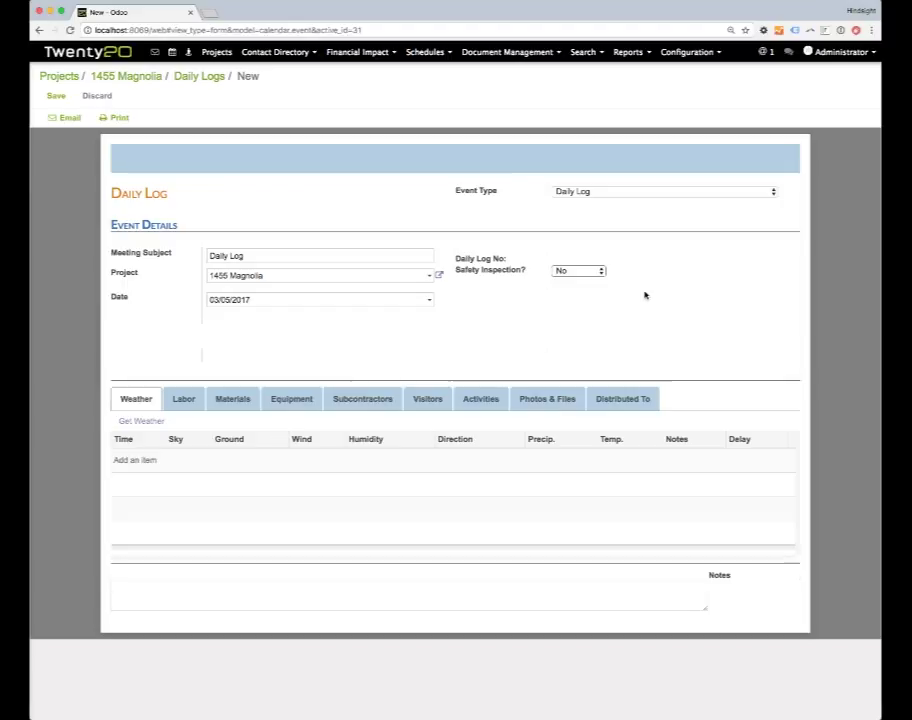
pyautogui.click(601, 271)
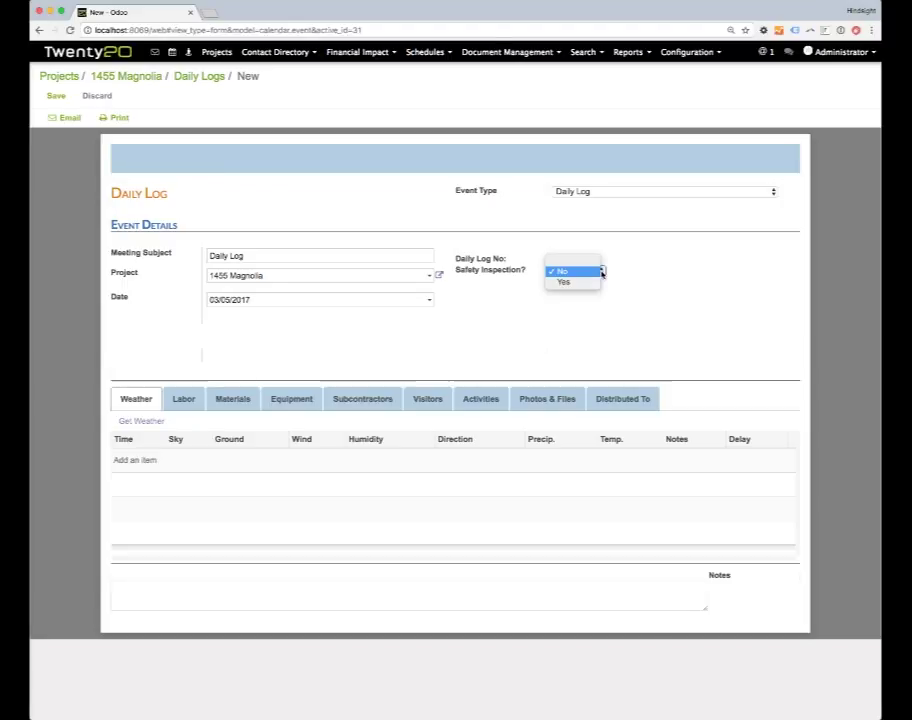
pyautogui.click(702, 286)
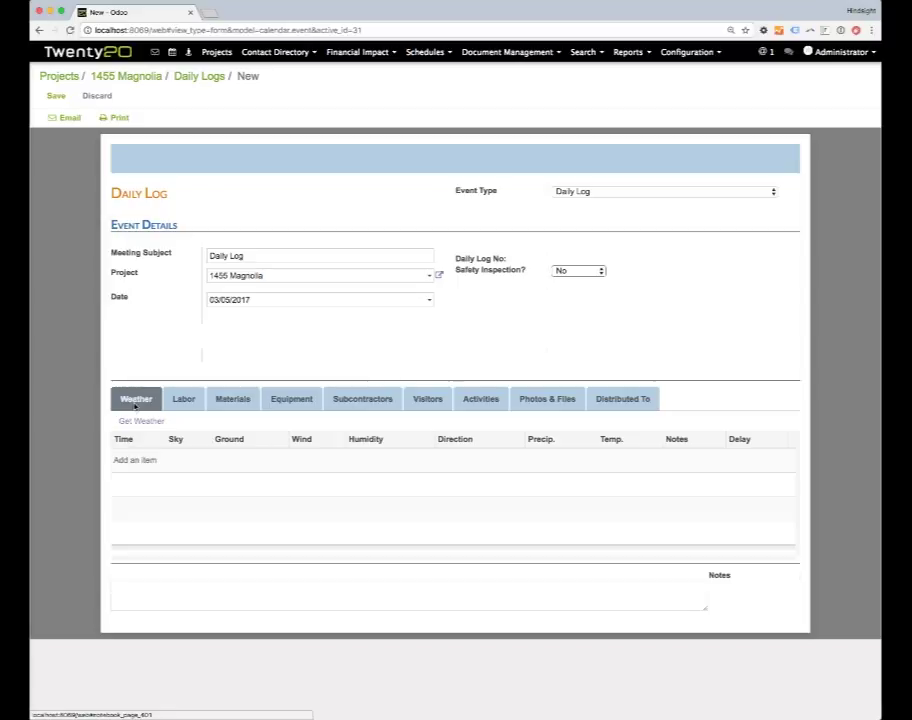
pyautogui.click(129, 462)
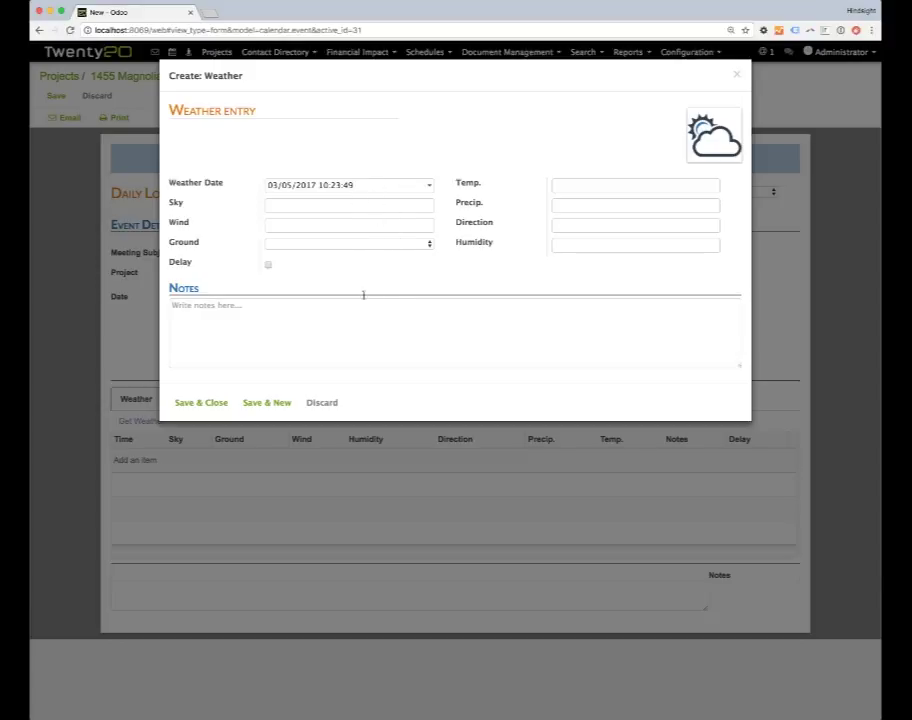
pyautogui.click(381, 185)
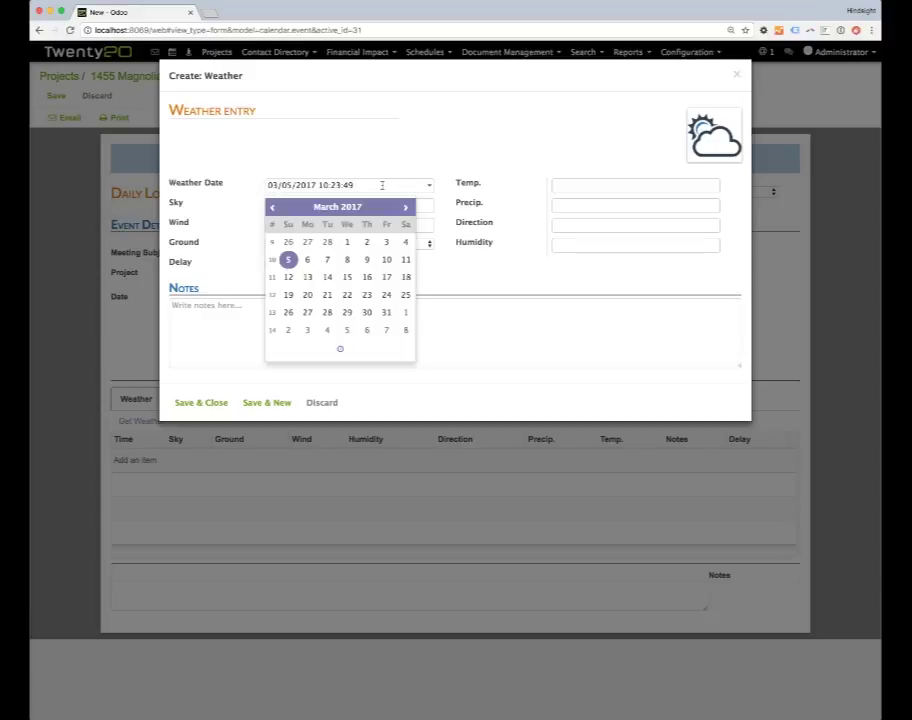
pyautogui.click(350, 184)
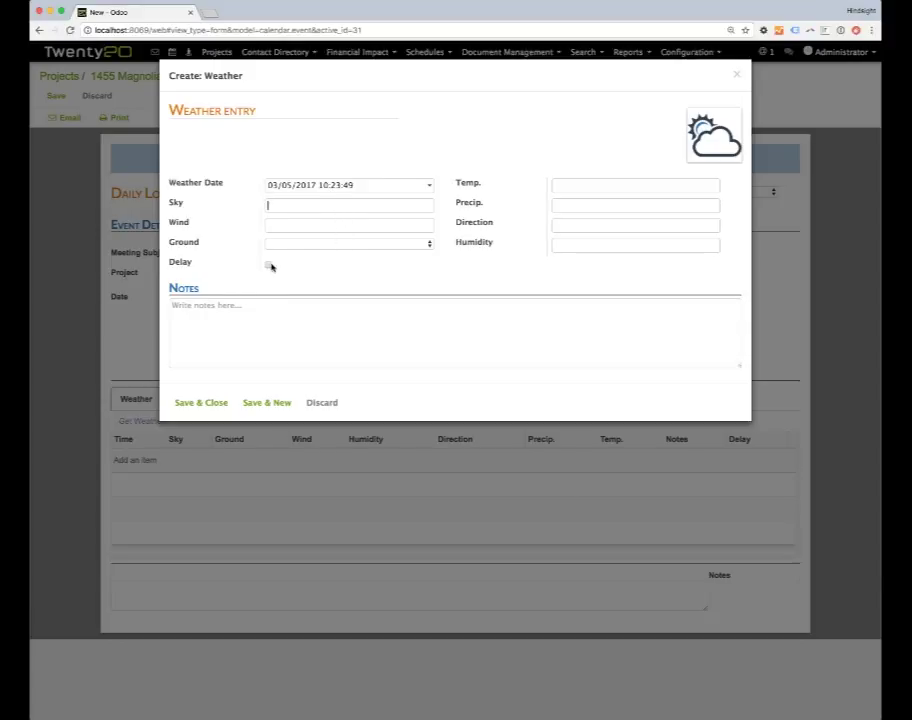
pyautogui.click(312, 328)
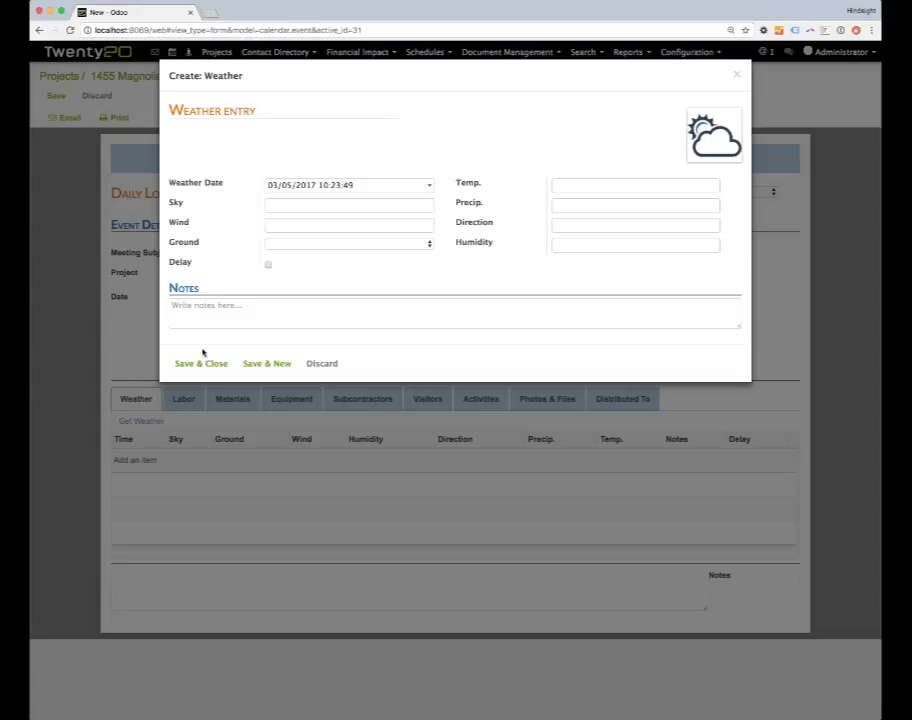
pyautogui.click(737, 77)
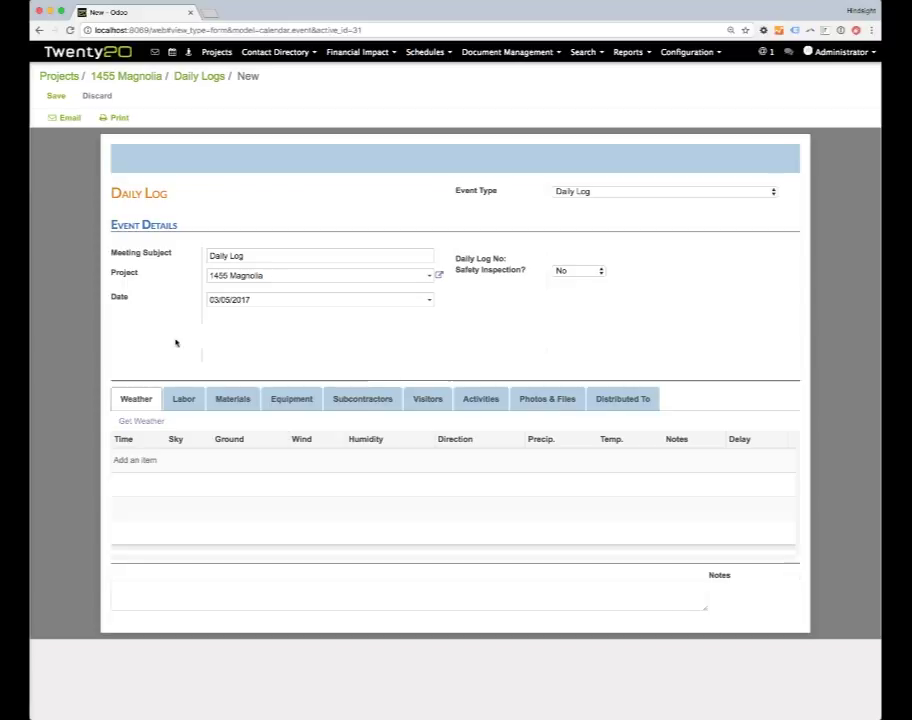
# Step: Fetch the current weather automatically for the daily log, flag the retrieved weather entry as a delay, and save the entry
pyautogui.click(141, 423)
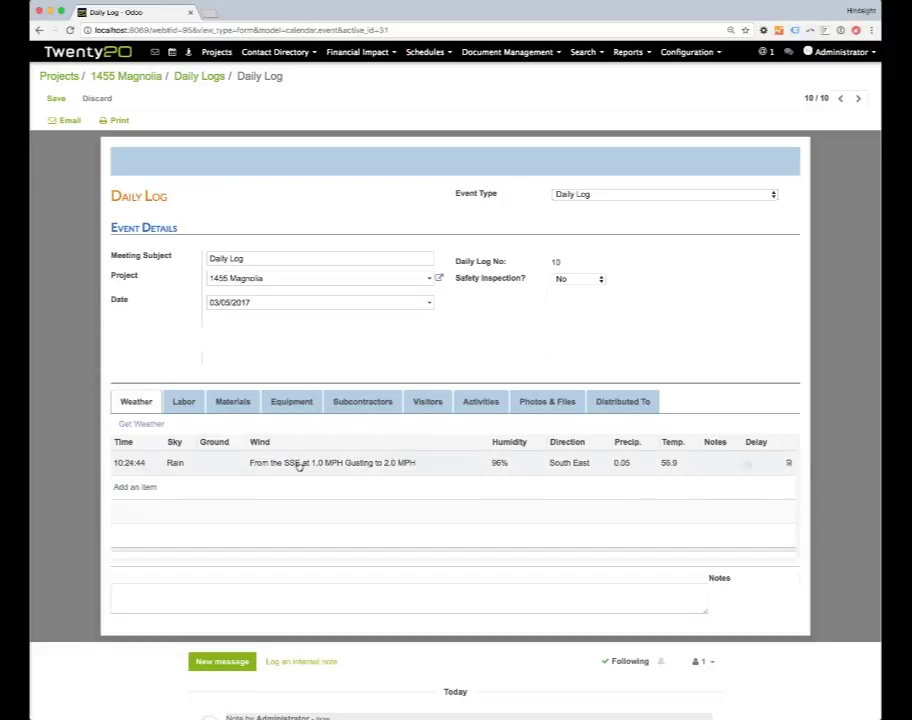
pyautogui.click(717, 465)
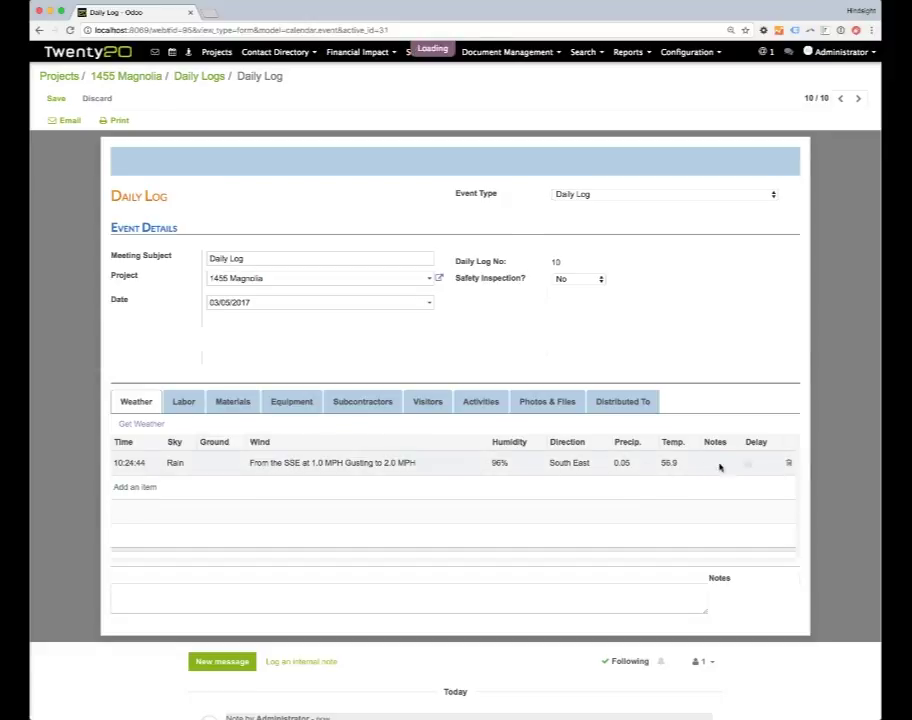
pyautogui.click(268, 265)
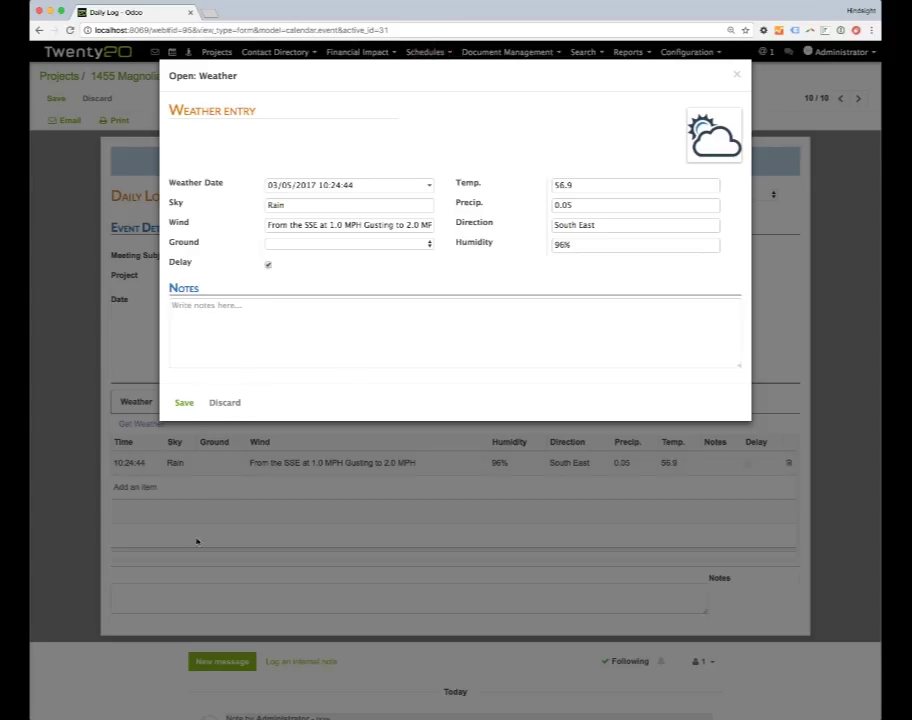
pyautogui.click(184, 402)
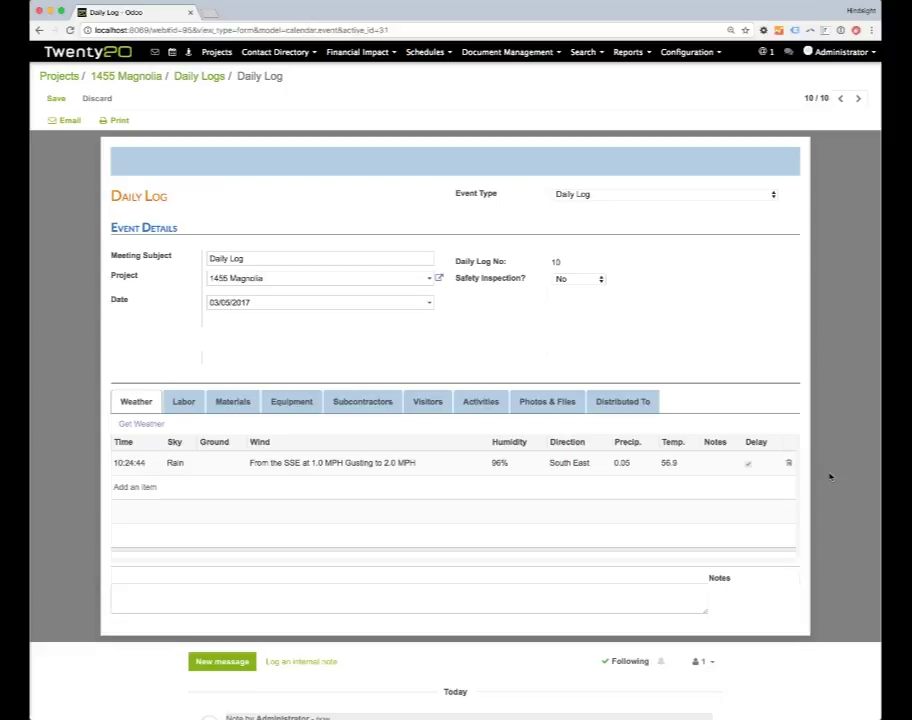
pyautogui.click(585, 603)
pyautogui.click(381, 466)
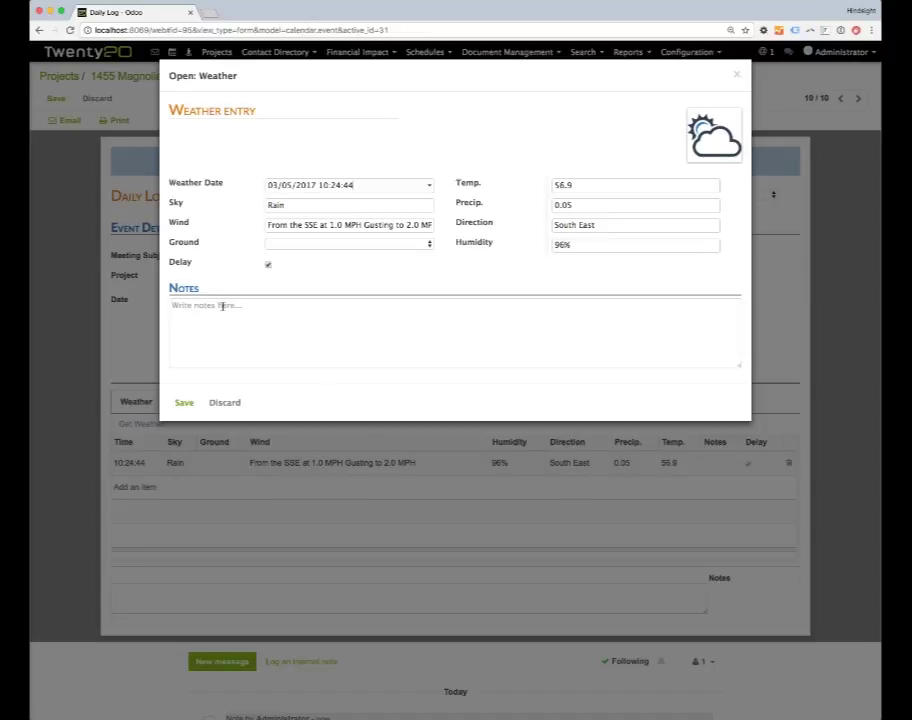
pyautogui.click(737, 77)
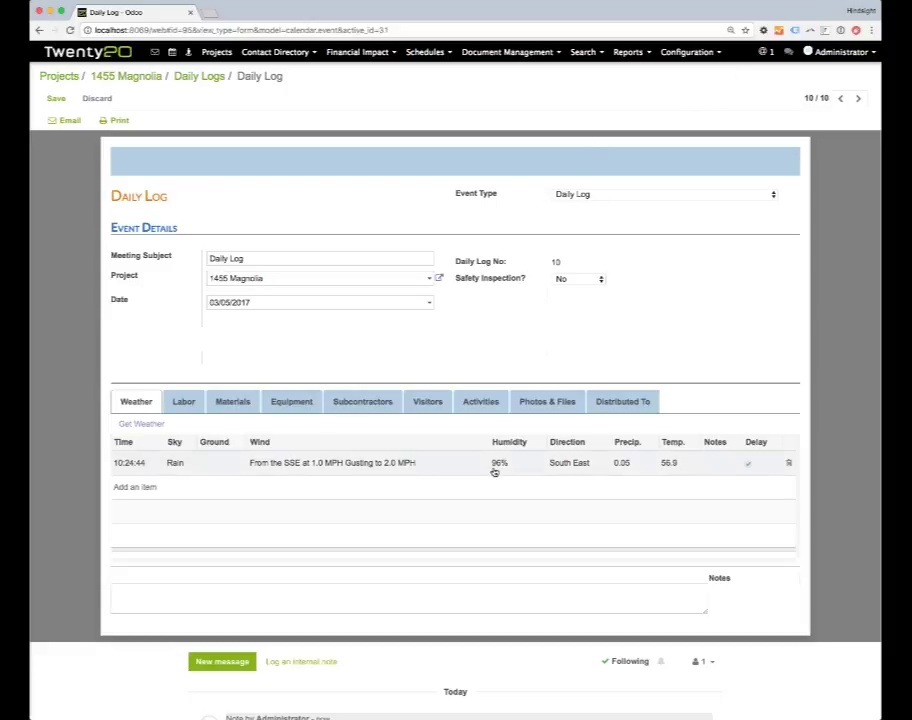
# Step: Add a labor line for a listed employee with 8 regular hours, 2 overtime hours and the note "Showed up late"
pyautogui.click(182, 402)
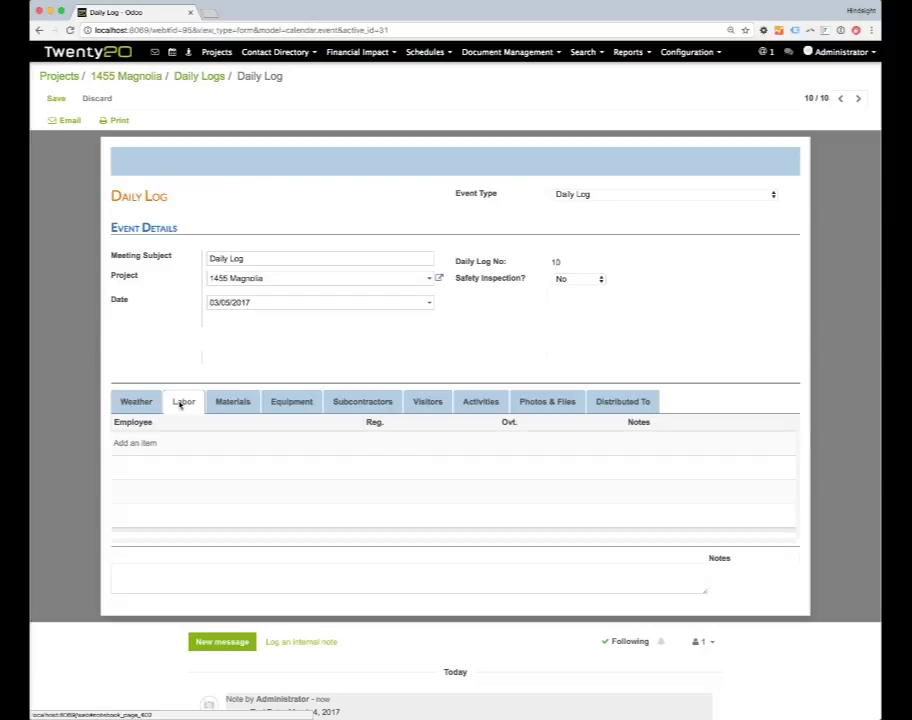
pyautogui.click(135, 443)
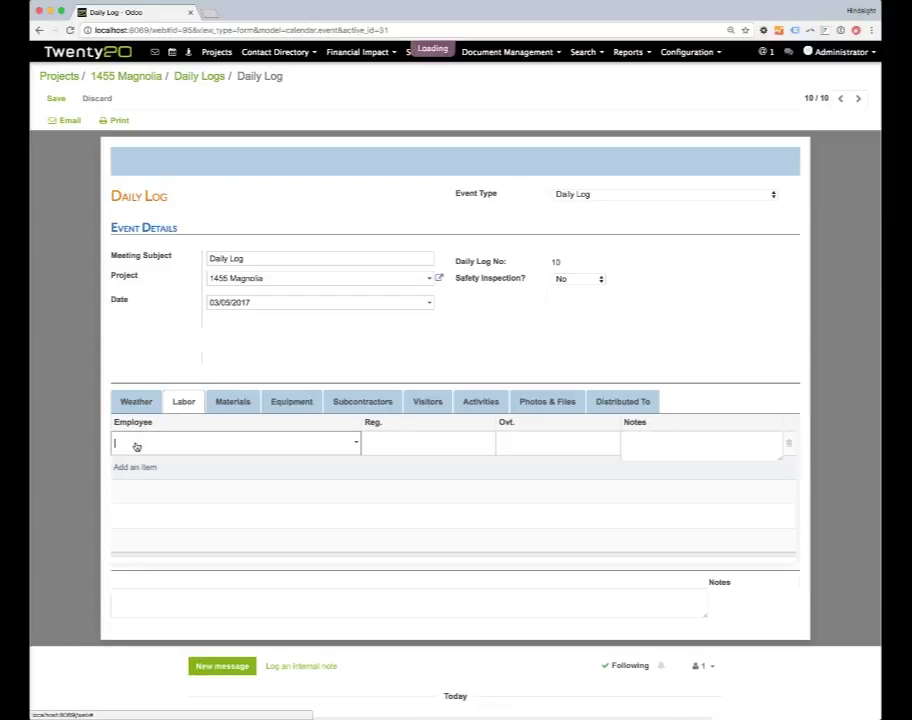
pyautogui.click(357, 444)
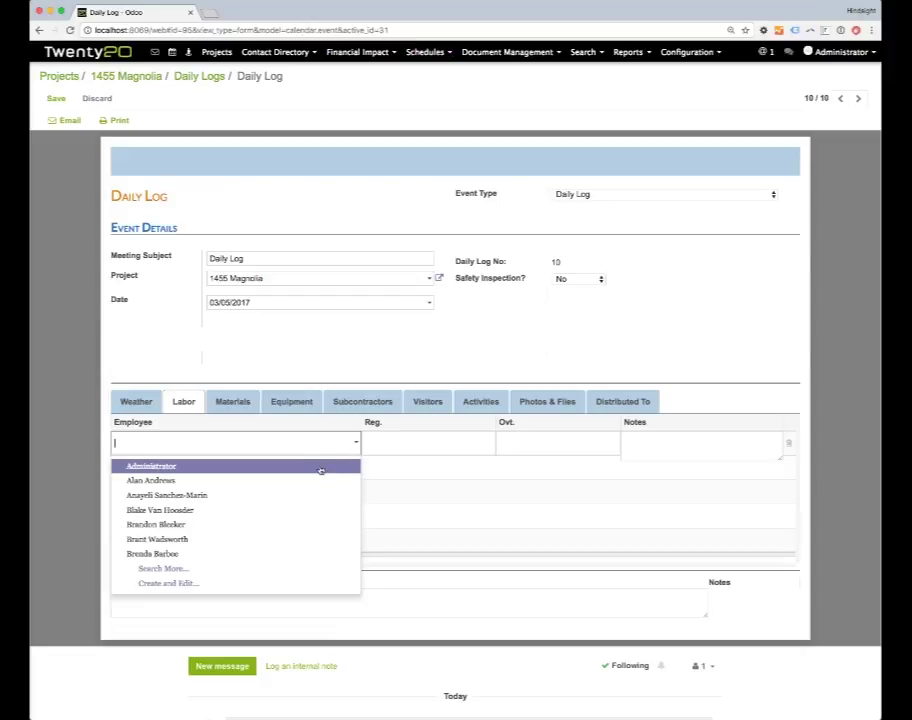
pyautogui.click(279, 541)
pyautogui.click(421, 446)
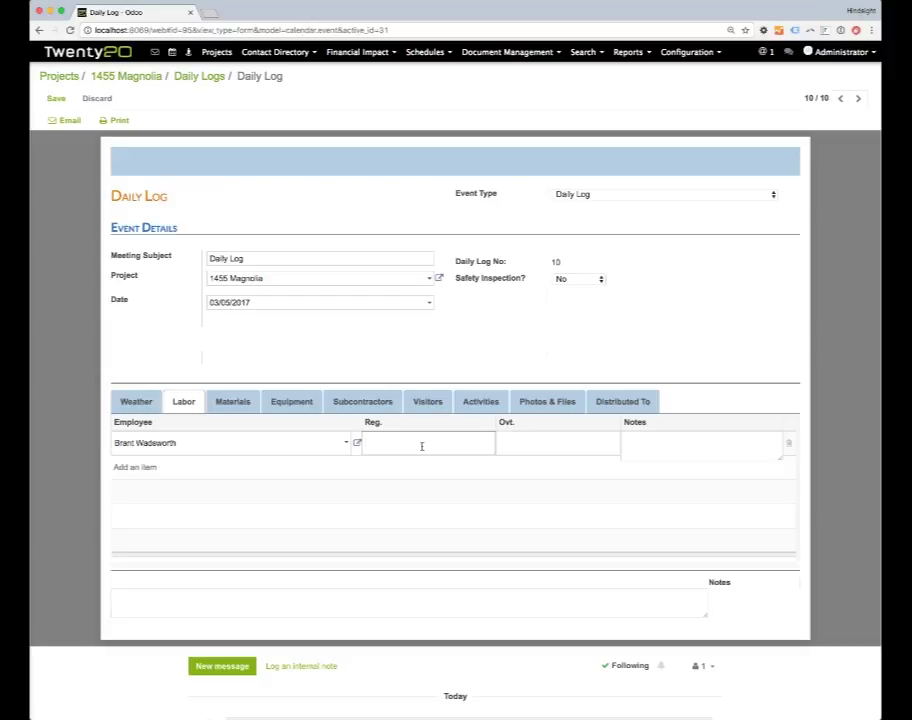
pyautogui.write('8')
pyautogui.click(548, 442)
pyautogui.write('2')
pyautogui.click(675, 447)
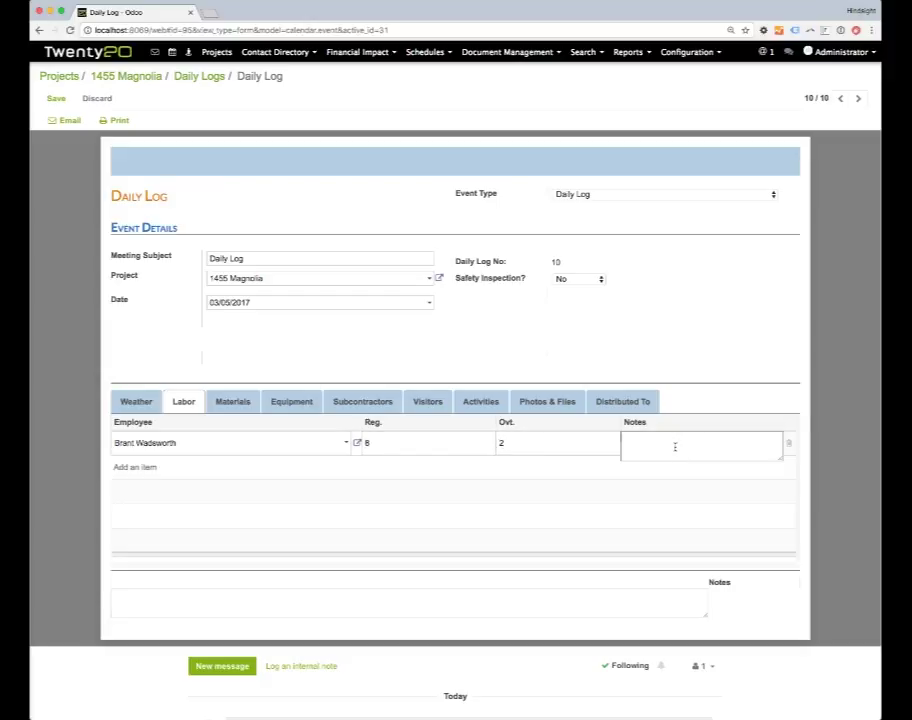
pyautogui.write('Snow')
pyautogui.click(588, 502)
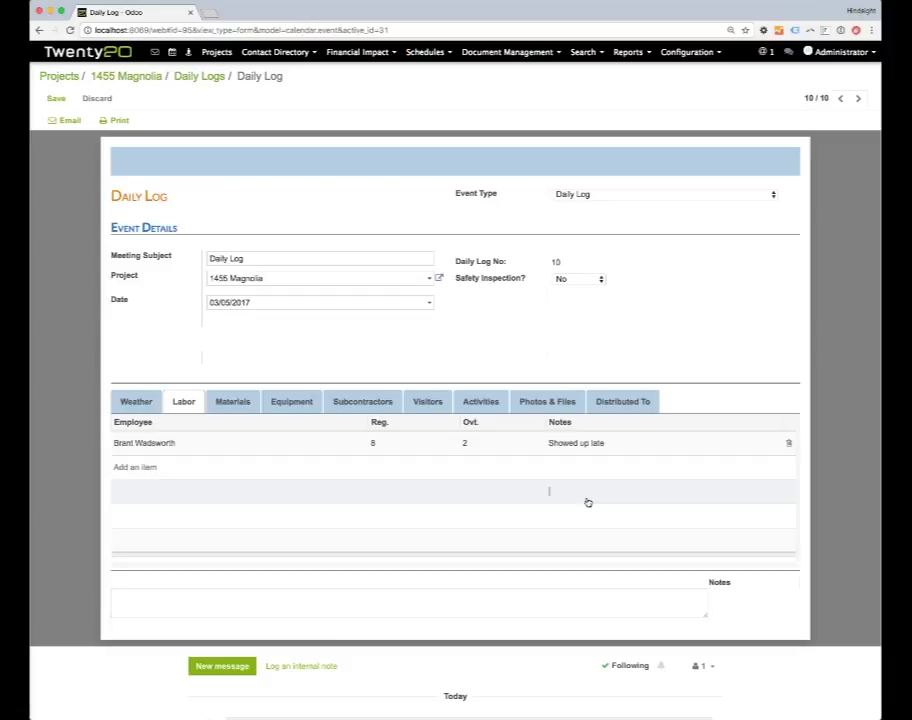
# Step: Start a new material entry with the description "lumber" and ticket number 000987
pyautogui.click(238, 404)
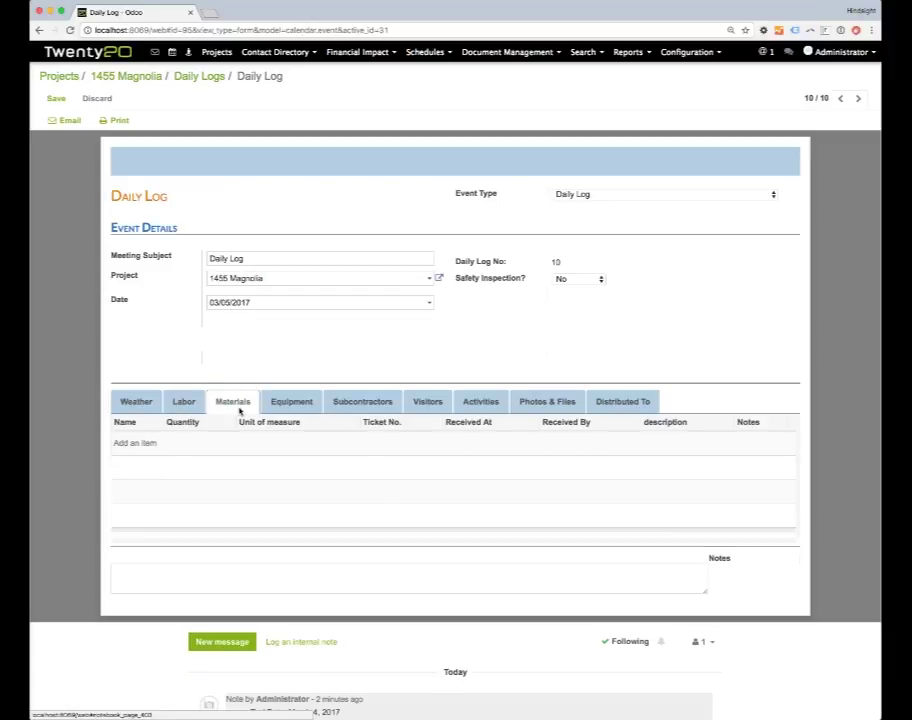
pyautogui.click(145, 443)
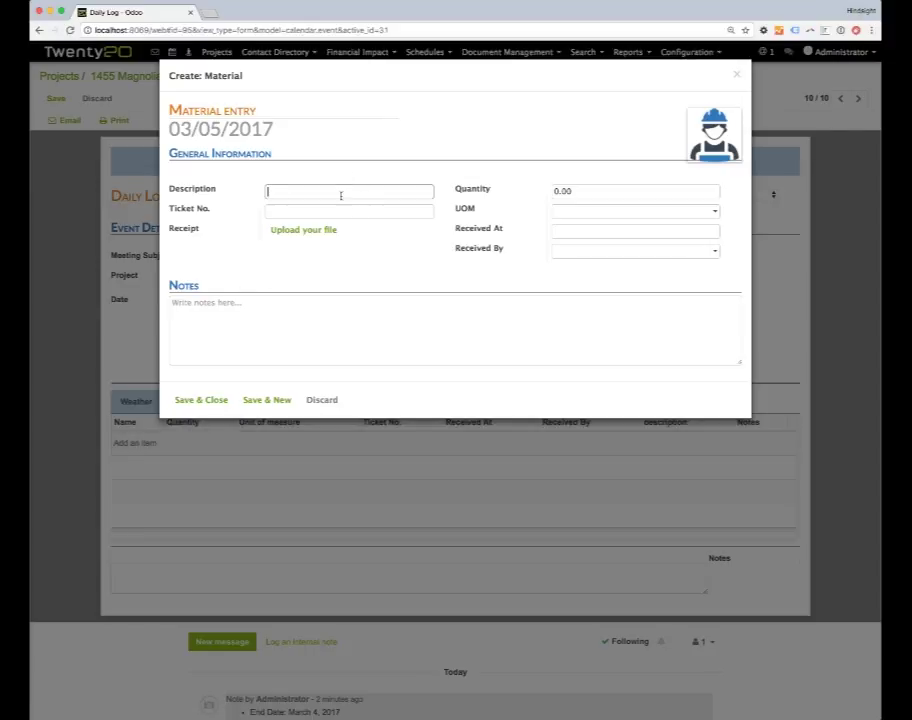
pyautogui.write('lumber')
pyautogui.write('000987')
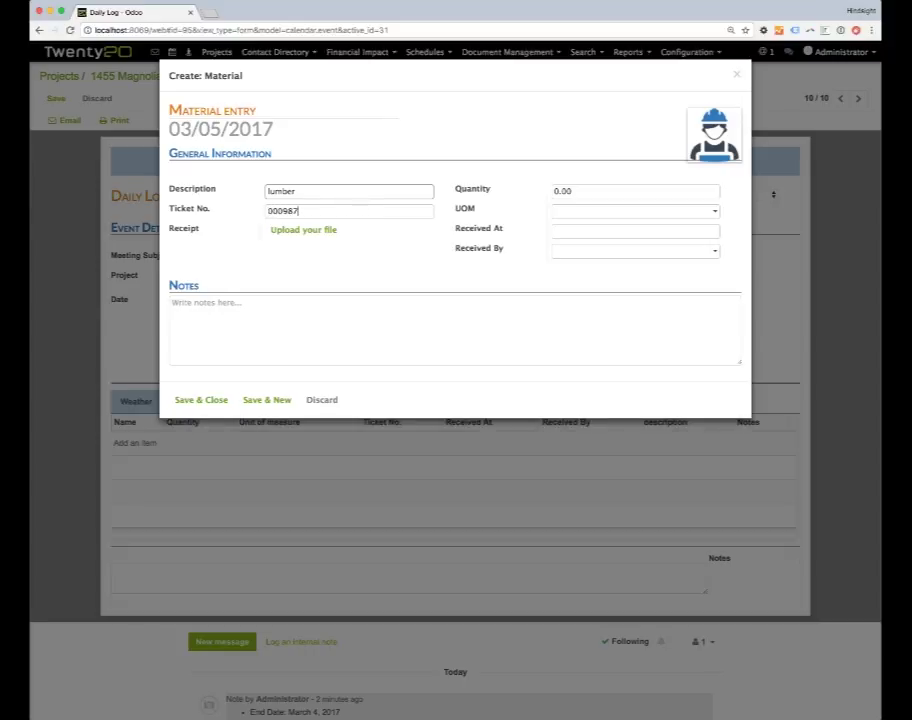
# Step: Attach the 1455_Magnolia PNG from Downloads as the receipt, set quantity 1 and unit BLK, and save the material entry
pyautogui.click(287, 234)
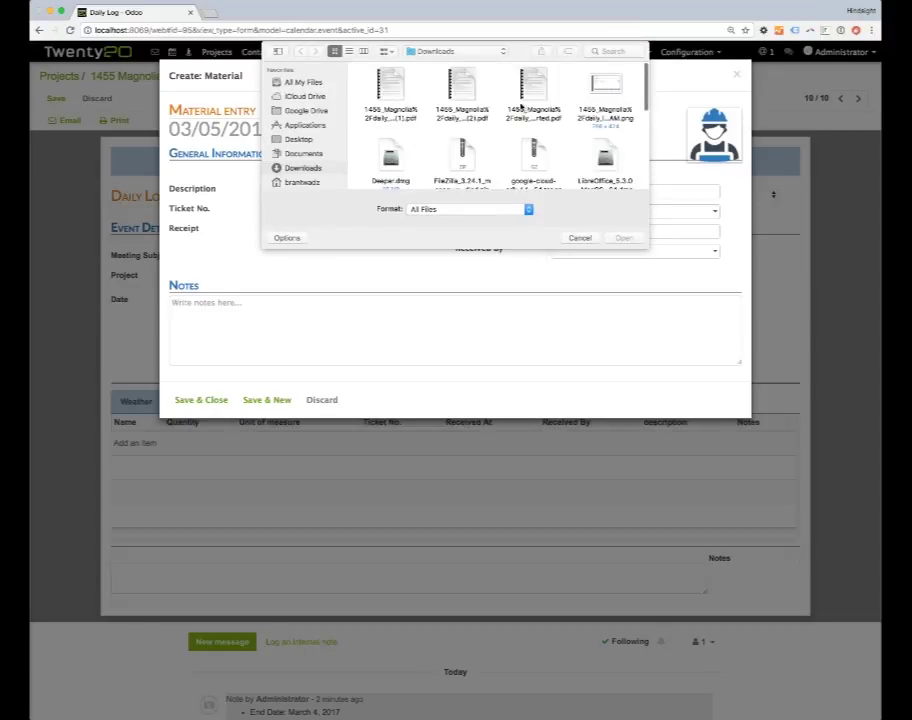
pyautogui.click(605, 89)
pyautogui.click(623, 238)
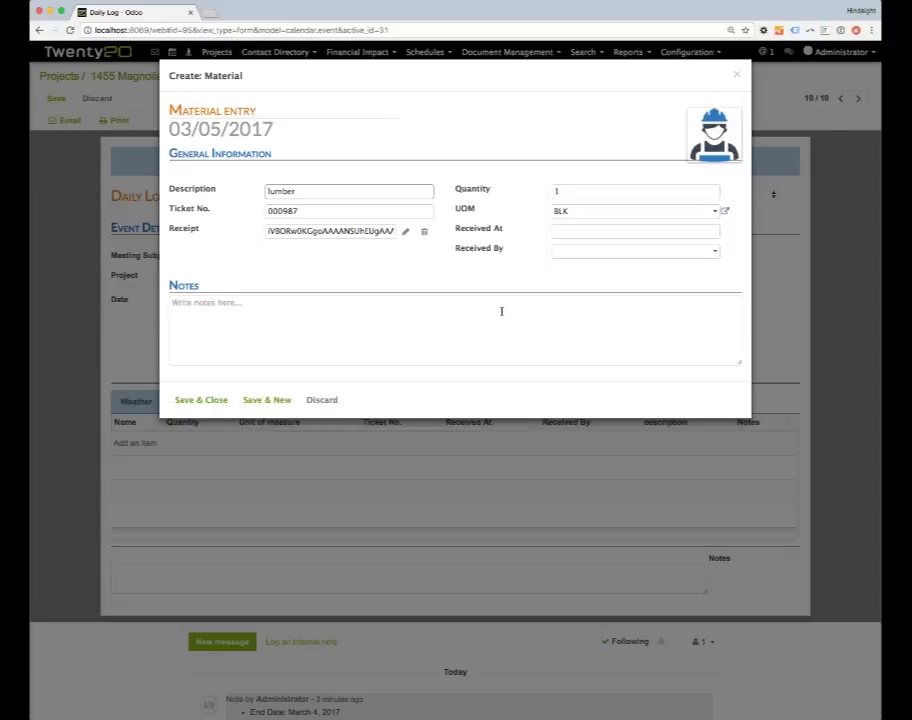
pyautogui.click(190, 401)
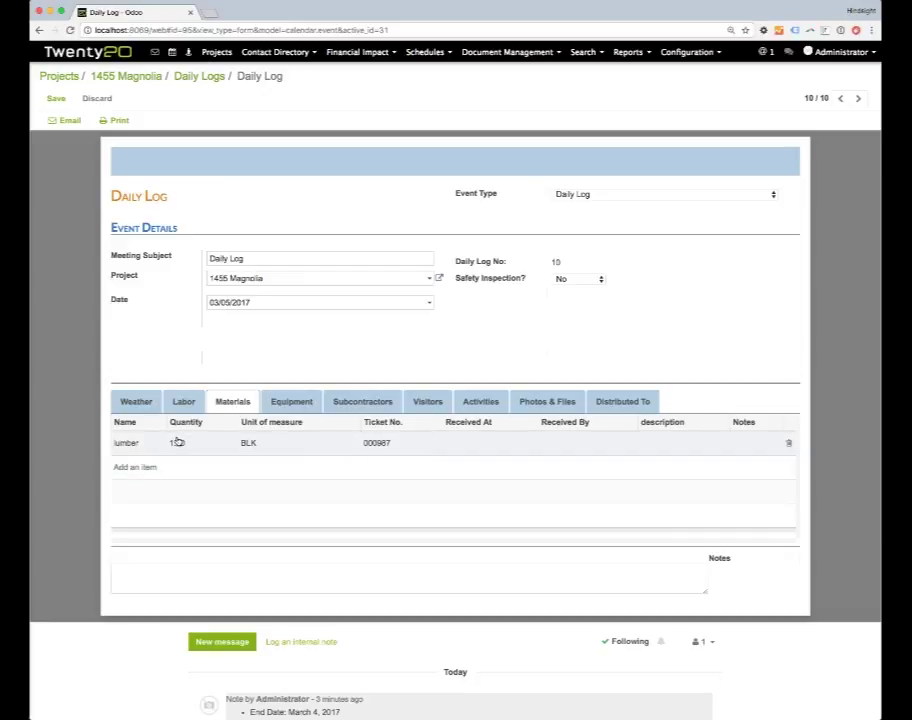
# Step: Open a blank equipment entry in the daily log, examine its reading, hours and rental fields, and close it without saving
pyautogui.click(295, 402)
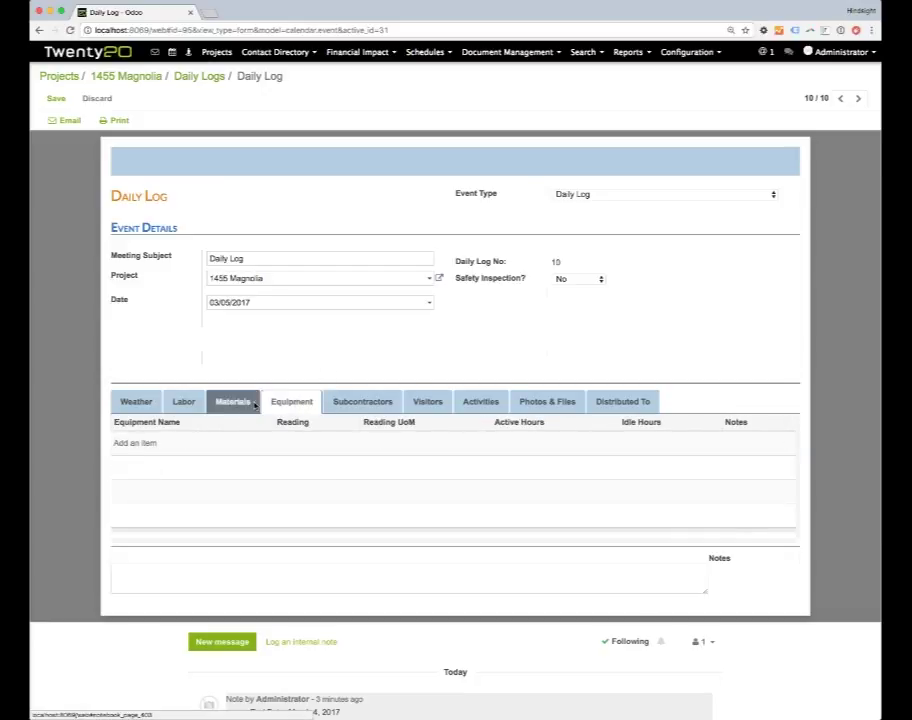
pyautogui.click(148, 445)
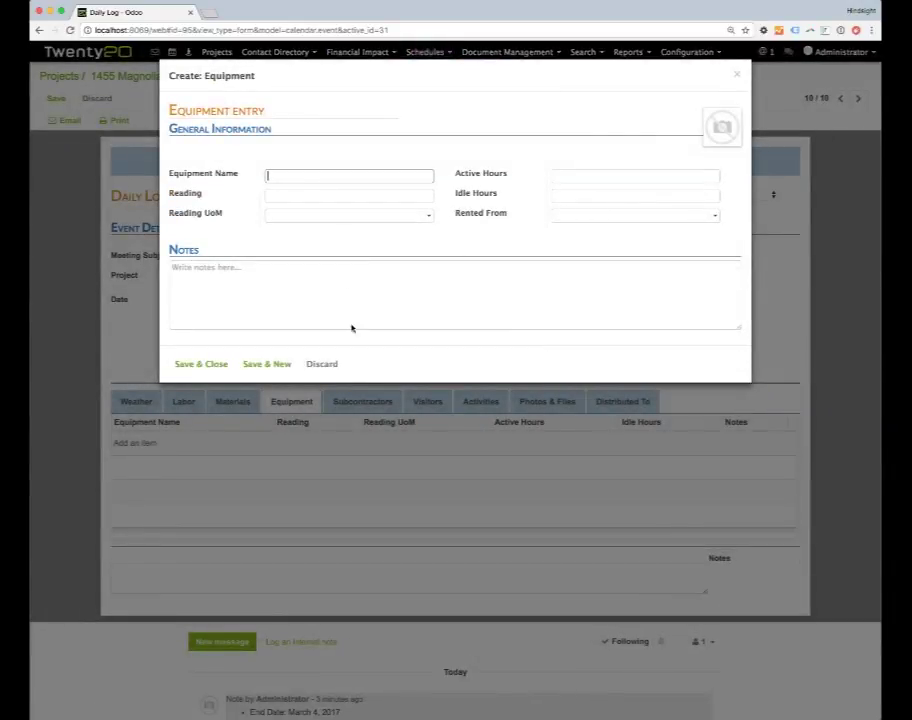
pyautogui.click(278, 199)
pyautogui.click(590, 175)
pyautogui.click(625, 219)
pyautogui.click(617, 114)
pyautogui.click(738, 76)
# Step: Open a blank subcontractor entry, examine its head count and man-hours fields, and close it without saving
pyautogui.click(365, 401)
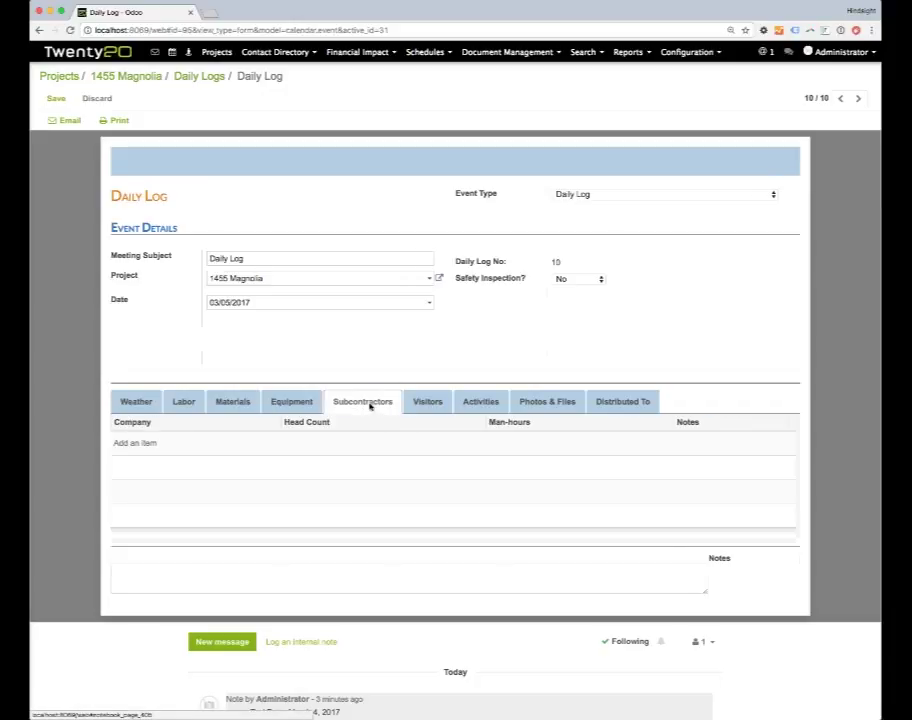
pyautogui.click(130, 443)
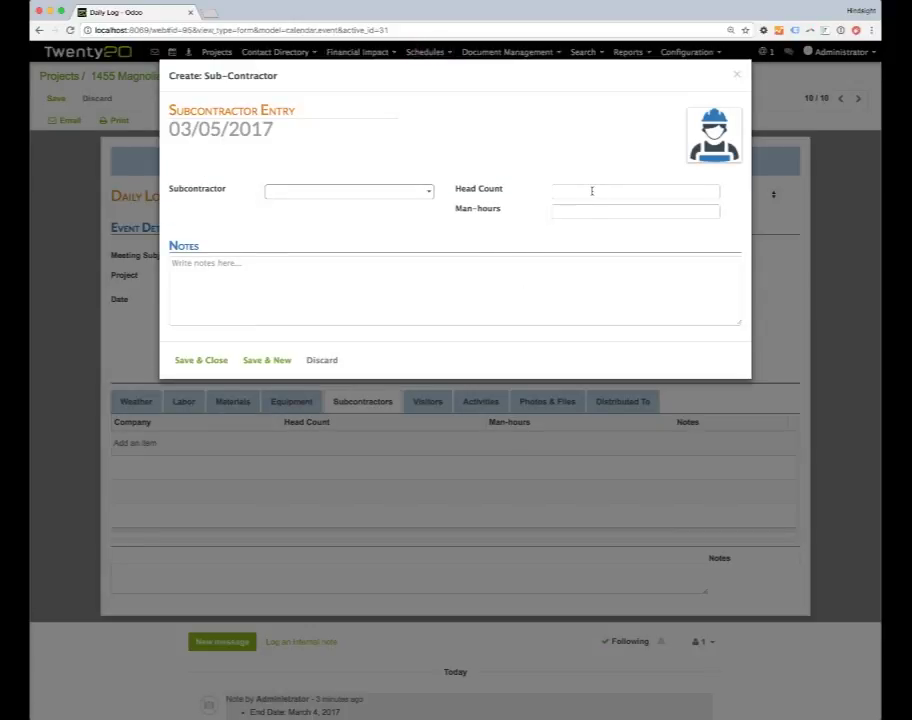
pyautogui.click(265, 360)
pyautogui.click(737, 75)
# Step: Open a blank visitor entry to examine its fields and discard it
pyautogui.click(428, 401)
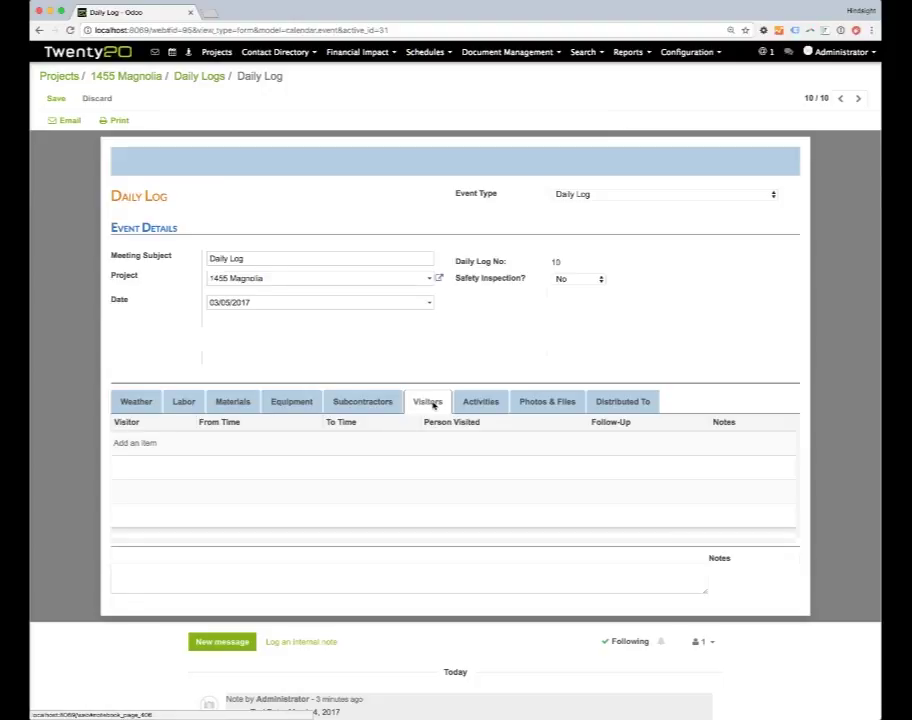
pyautogui.click(133, 444)
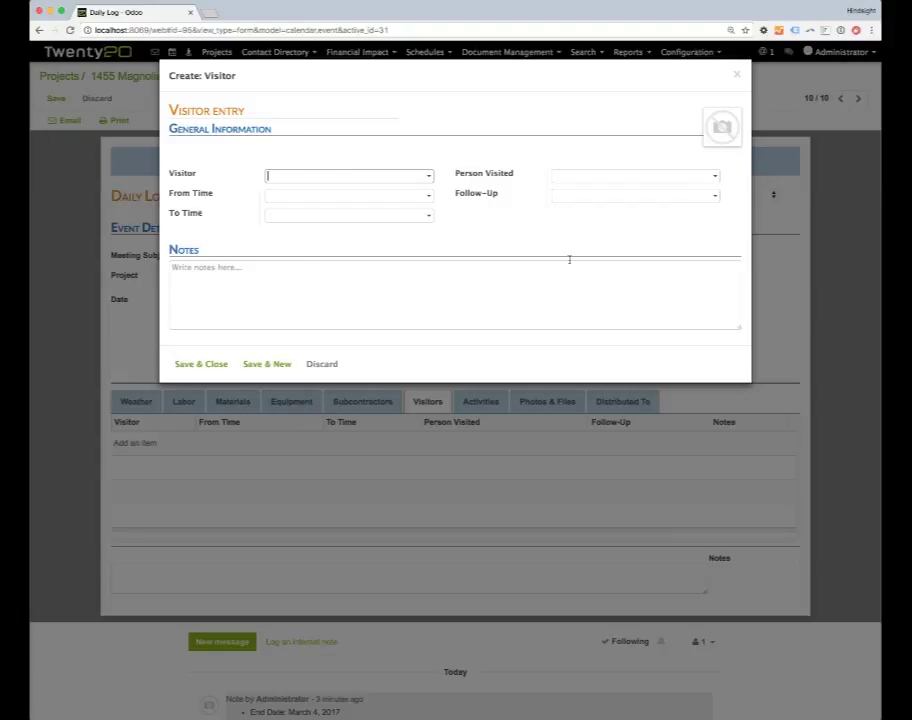
pyautogui.click(322, 366)
# Step: Open a blank activity entry, examine its completion, daily units and subcontractor fields, and discard it
pyautogui.click(486, 404)
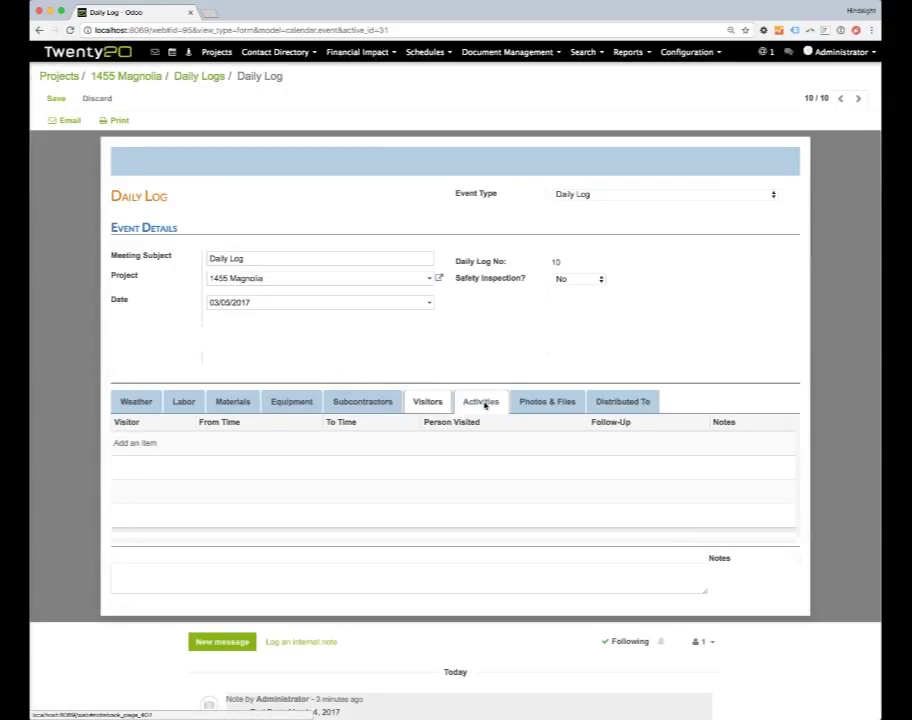
pyautogui.click(142, 443)
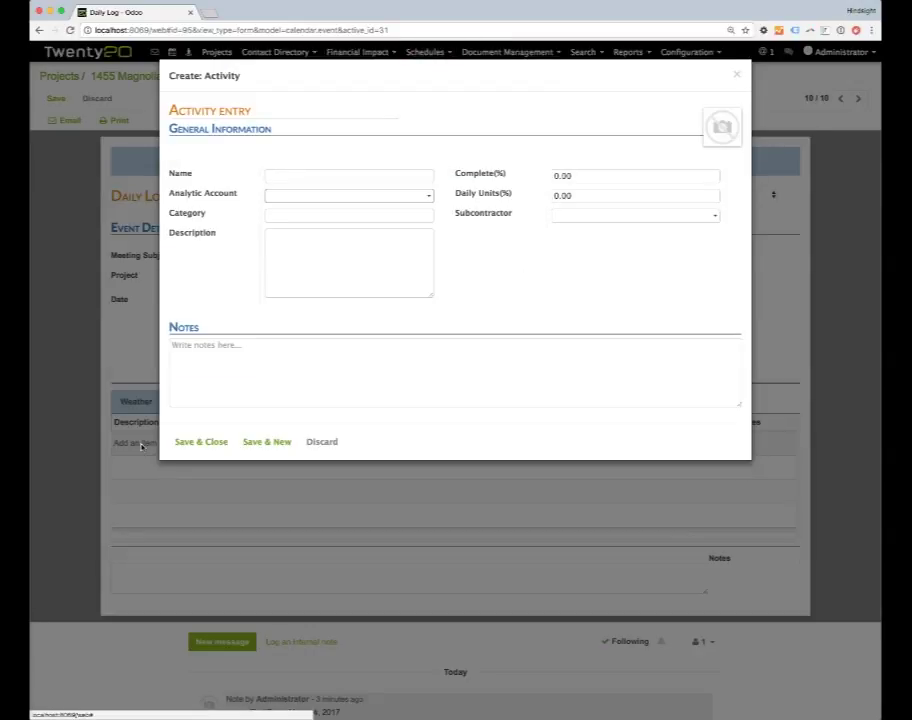
pyautogui.click(581, 181)
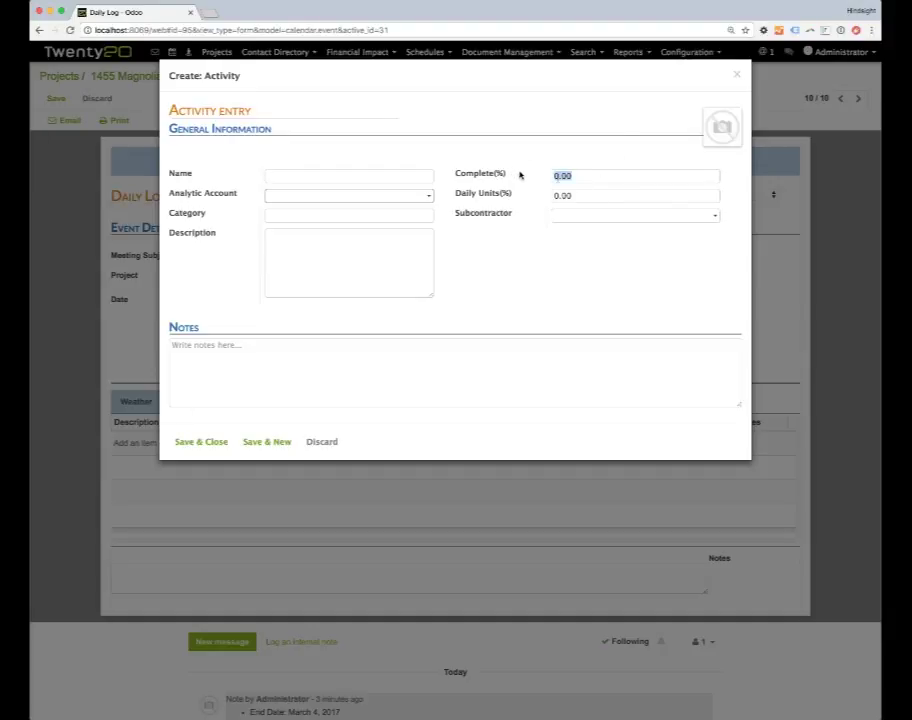
pyautogui.click(584, 196)
pyautogui.click(631, 218)
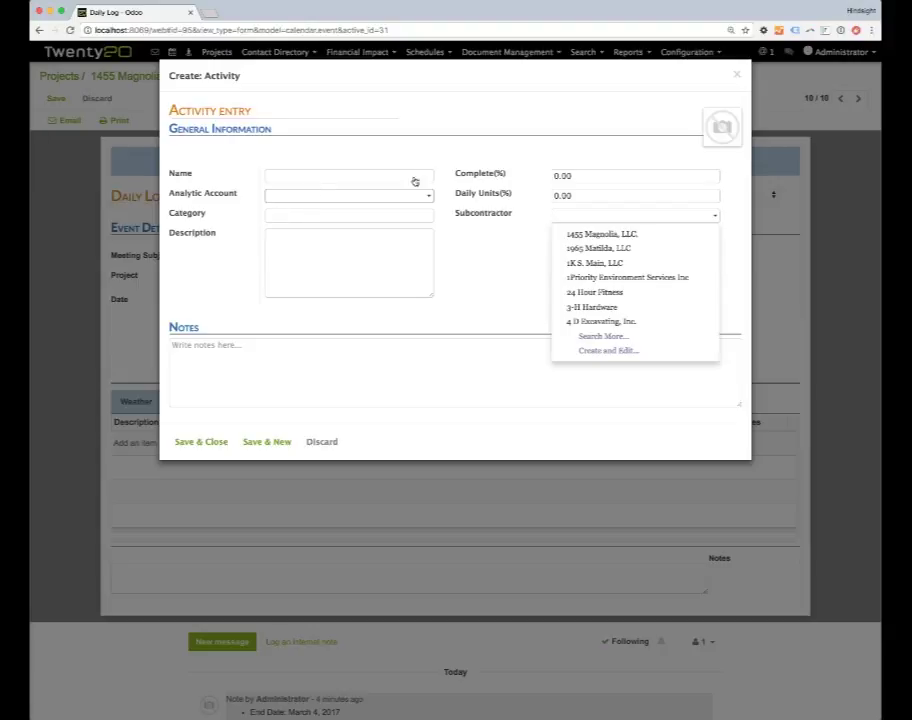
pyautogui.press('Escape')
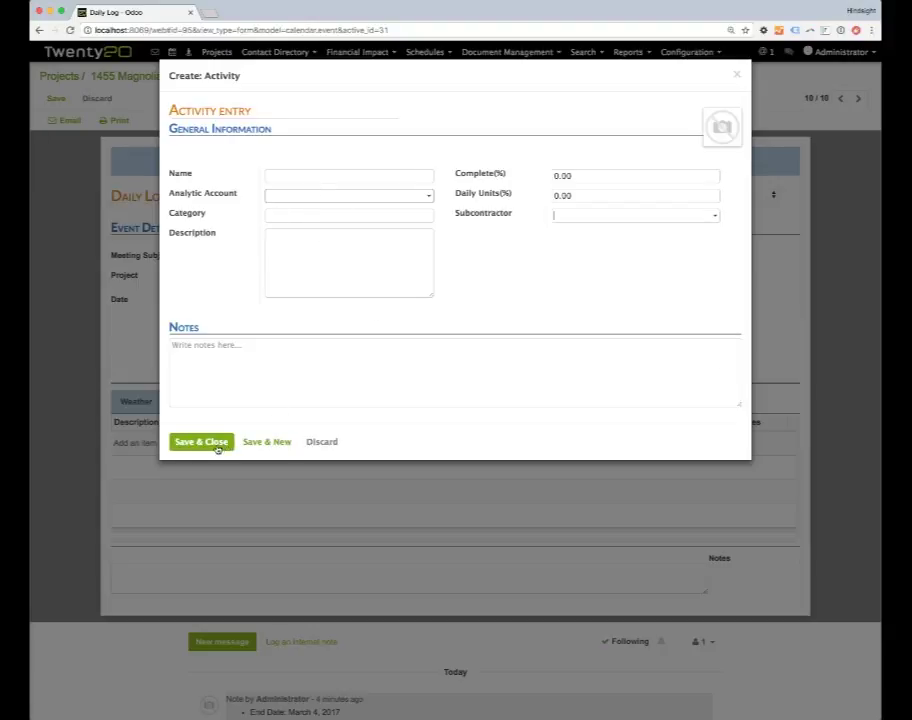
pyautogui.click(314, 450)
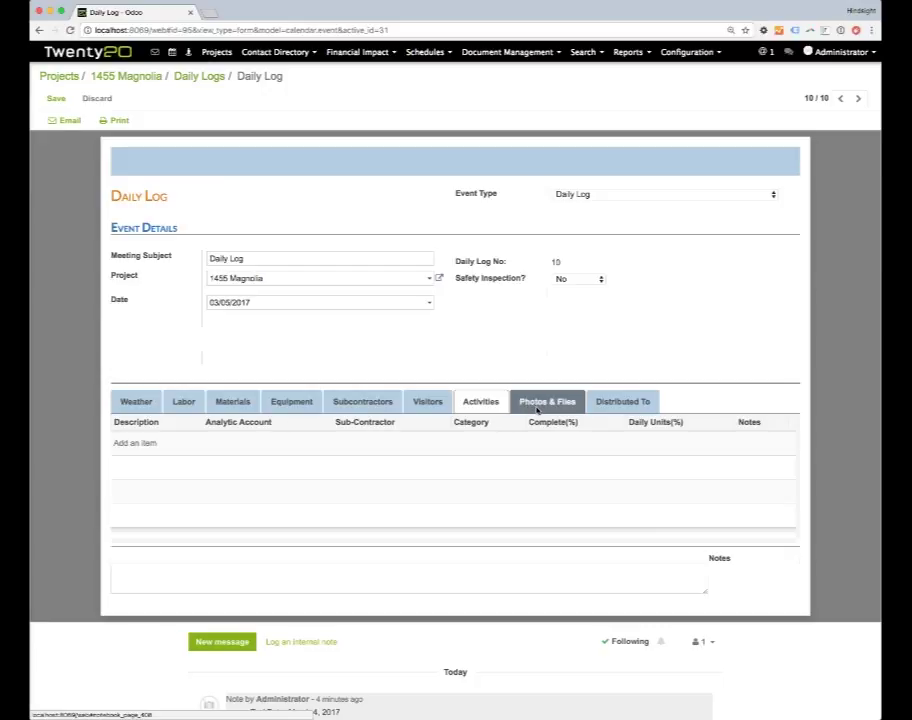
# Step: Switch to Finder, show the Desktop folder and position its window over the daily log with the file list in view
pyautogui.click(62, 712)
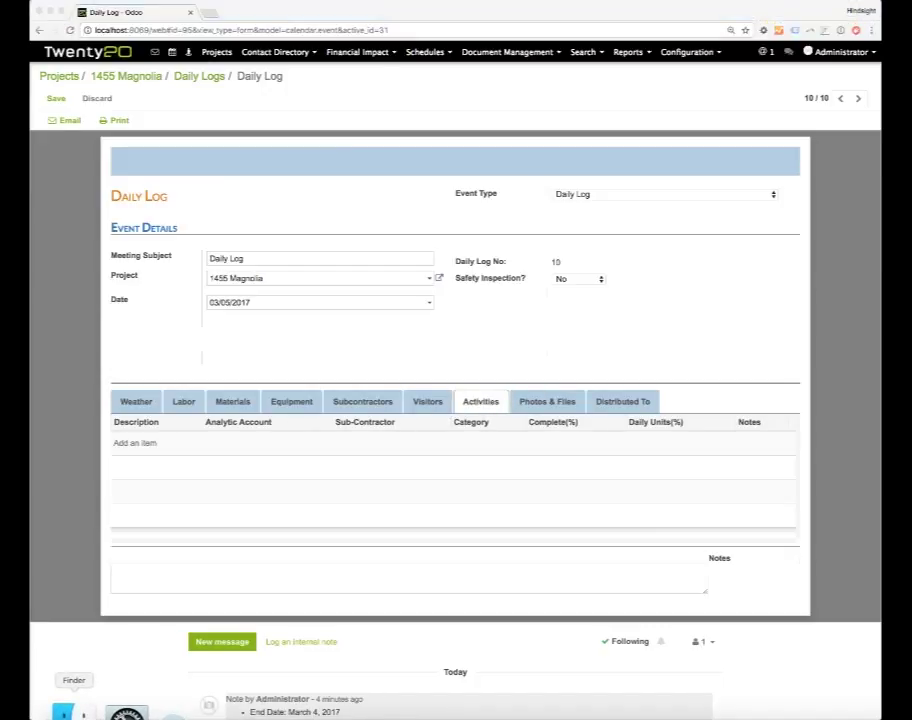
pyautogui.moveTo(448, 83); pyautogui.dragTo(623, 134)
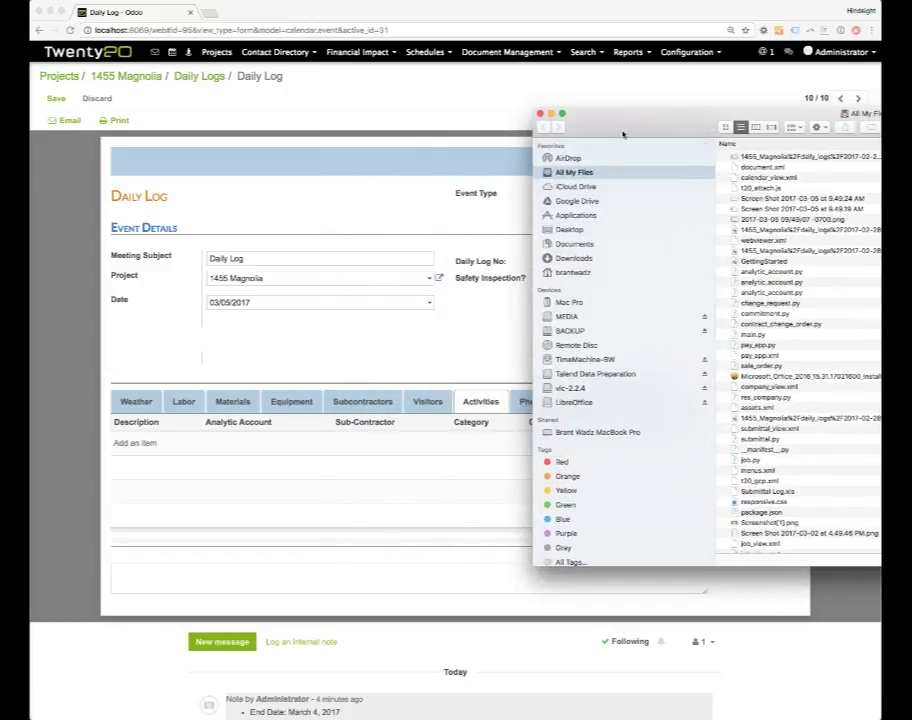
pyautogui.click(572, 229)
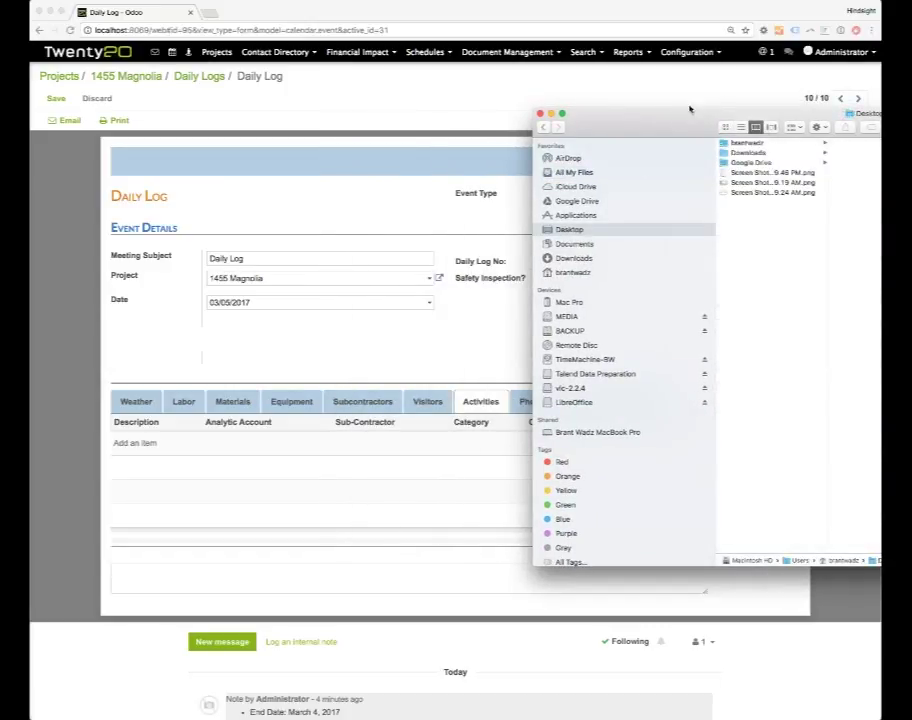
pyautogui.moveTo(689, 109); pyautogui.dragTo(581, 121)
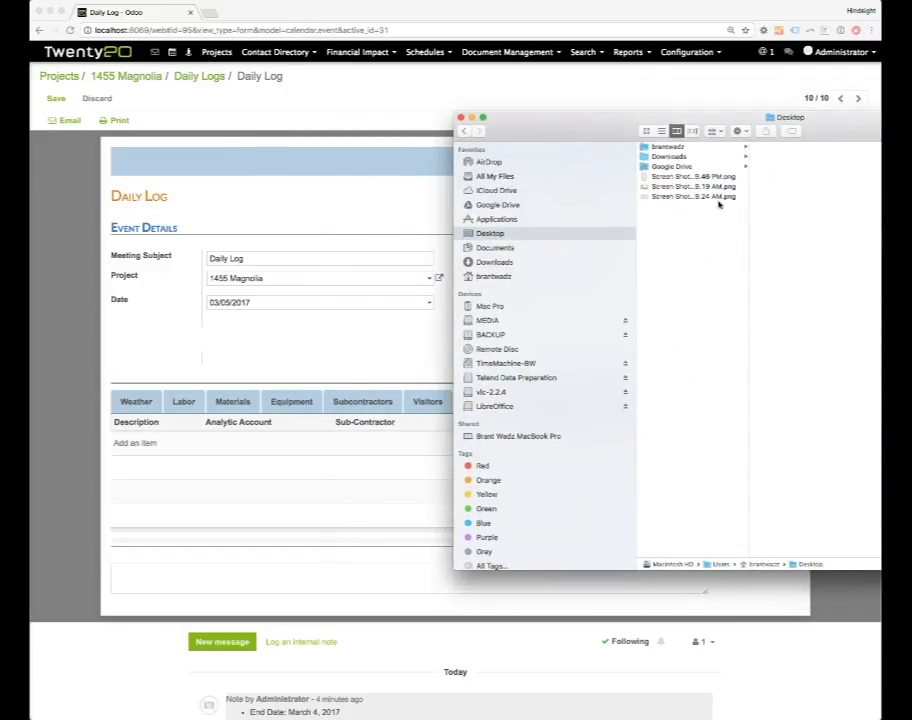
# Step: Preview the three screenshot PNG files on the Desktop, select them all, and move the Finder window clear of the daily log
pyautogui.click(684, 177)
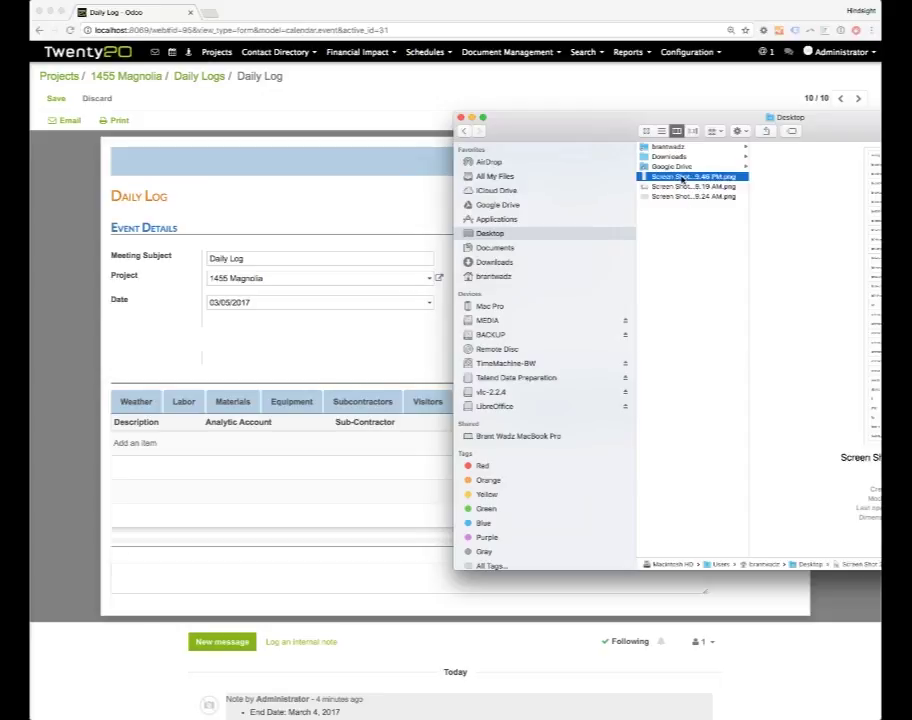
pyautogui.click(686, 187)
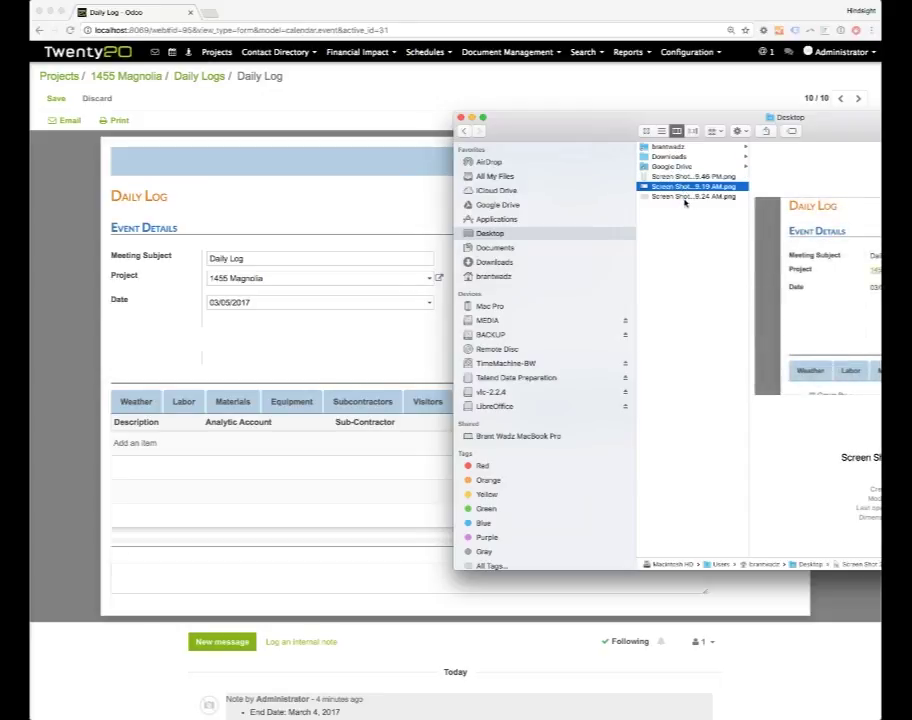
pyautogui.click(688, 197)
pyautogui.click(694, 177)
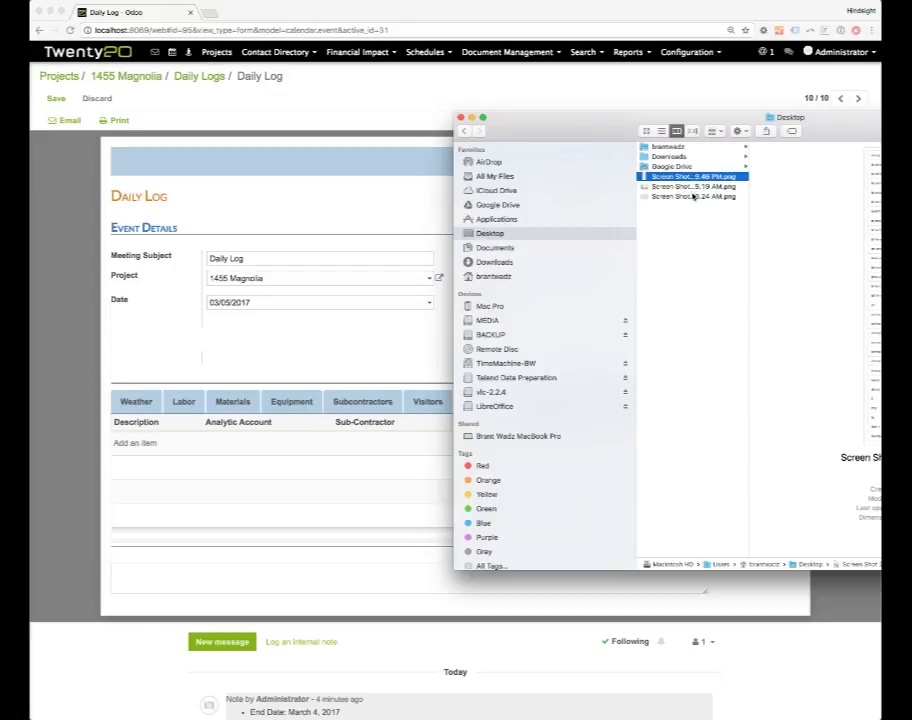
pyautogui.keyDown('shift'); pyautogui.click(690, 197); pyautogui.keyUp('shift')
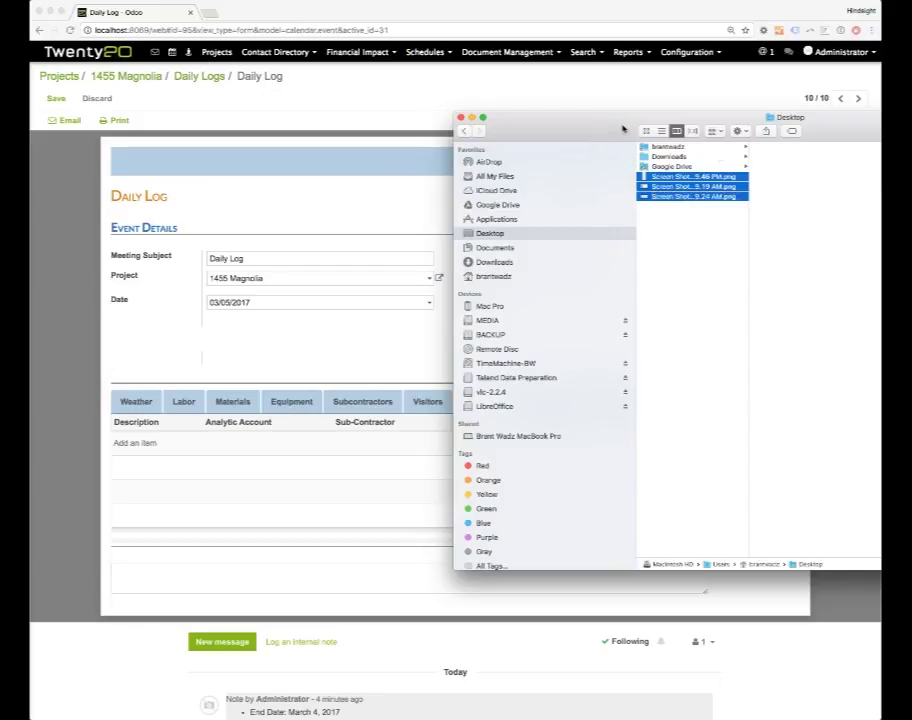
pyautogui.moveTo(627, 131); pyautogui.dragTo(776, 316)
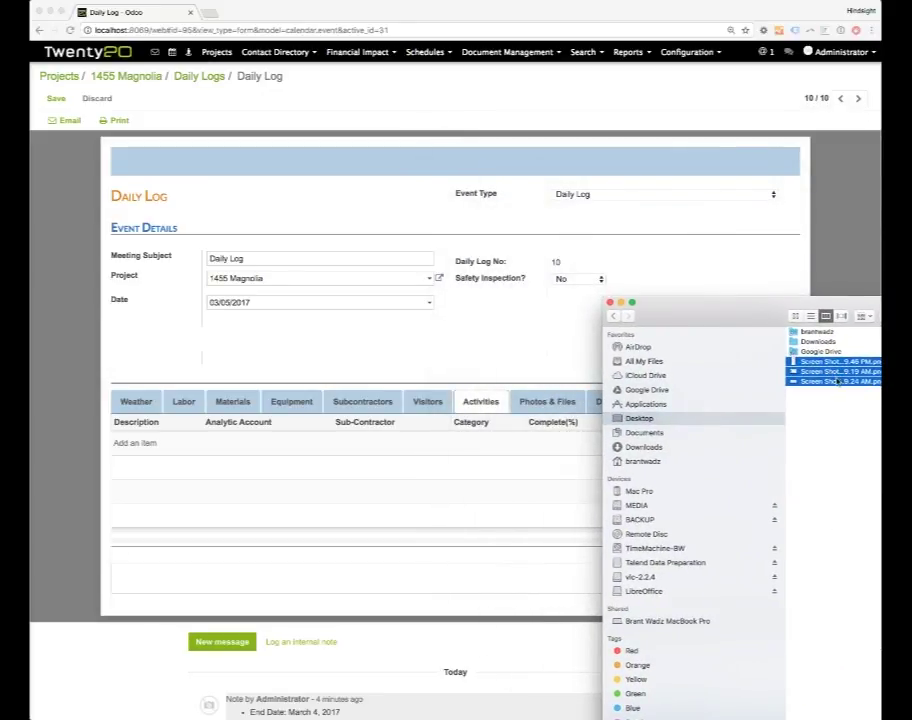
# Step: Save the daily log so that it leaves edit mode
pyautogui.moveTo(837, 382)
pyautogui.mouseDown()
pyautogui.moveTo(731, 354)
pyautogui.moveTo(554, 261)
pyautogui.moveTo(778, 380)
pyautogui.moveTo(820, 378)
pyautogui.moveTo(684, 300)
pyautogui.moveTo(586, 266)
pyautogui.moveTo(372, 222)
pyautogui.moveTo(837, 378)
pyautogui.mouseUp()
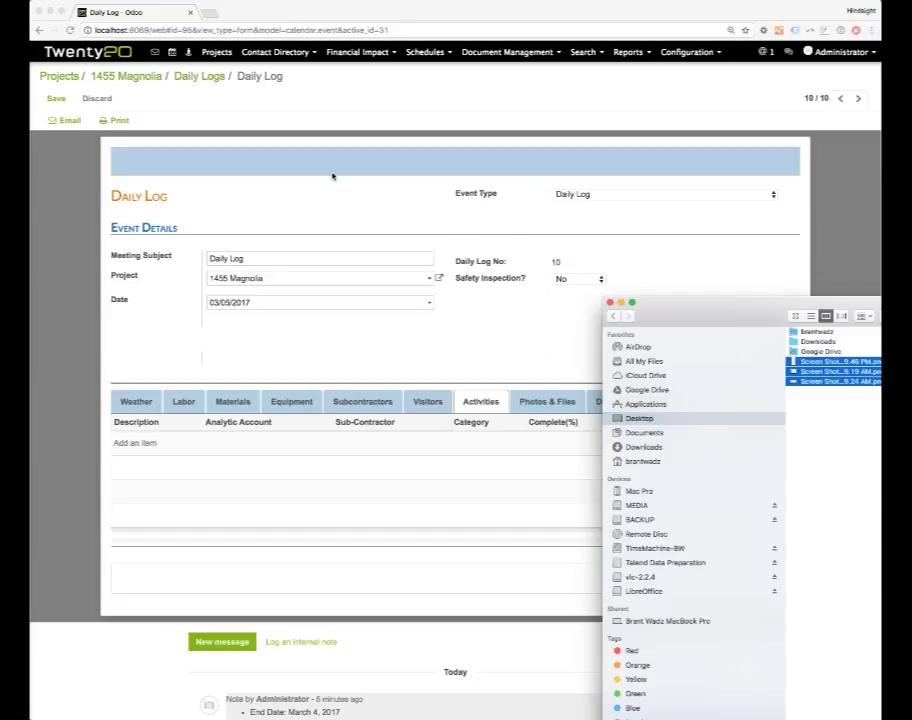
pyautogui.click(117, 119)
pyautogui.click(55, 98)
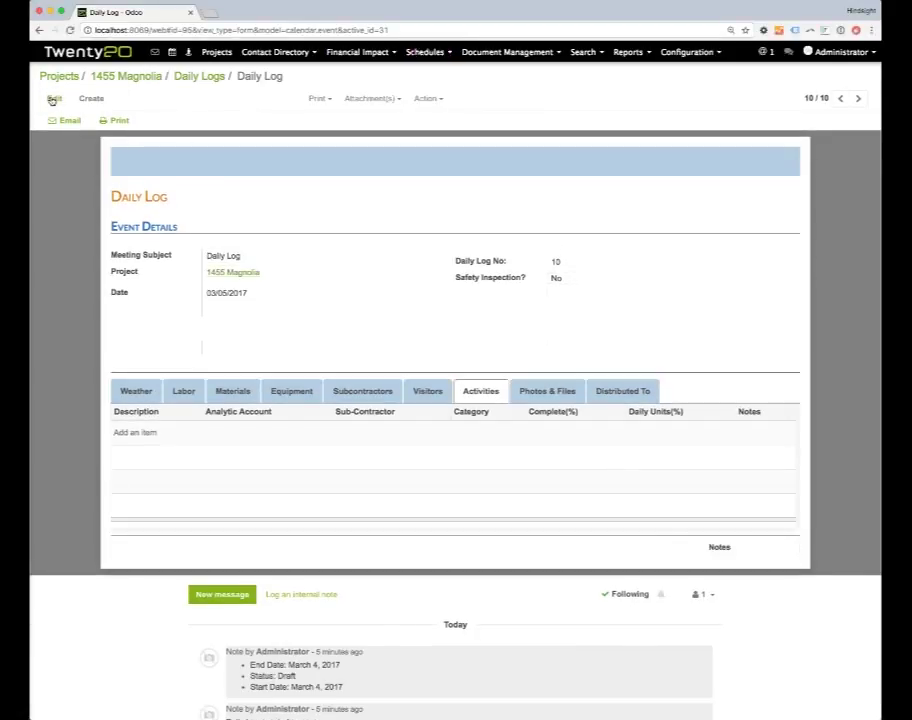
# Step: Attach the three selected Desktop screenshots from Finder to the saved daily log through its green drop area
pyautogui.press('super+Tab')
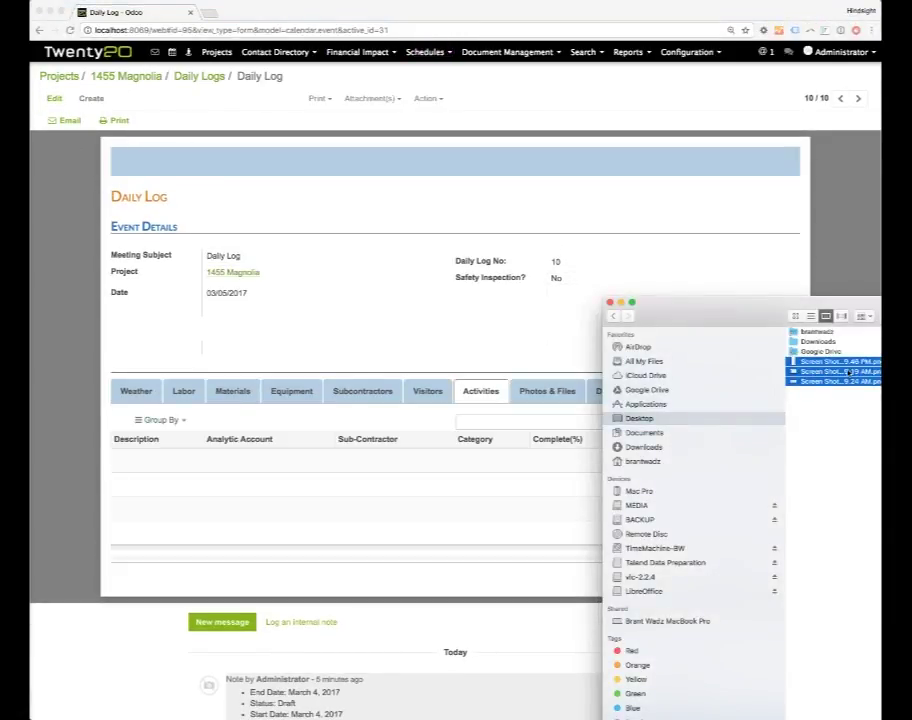
pyautogui.moveTo(849, 371); pyautogui.dragTo(399, 508)
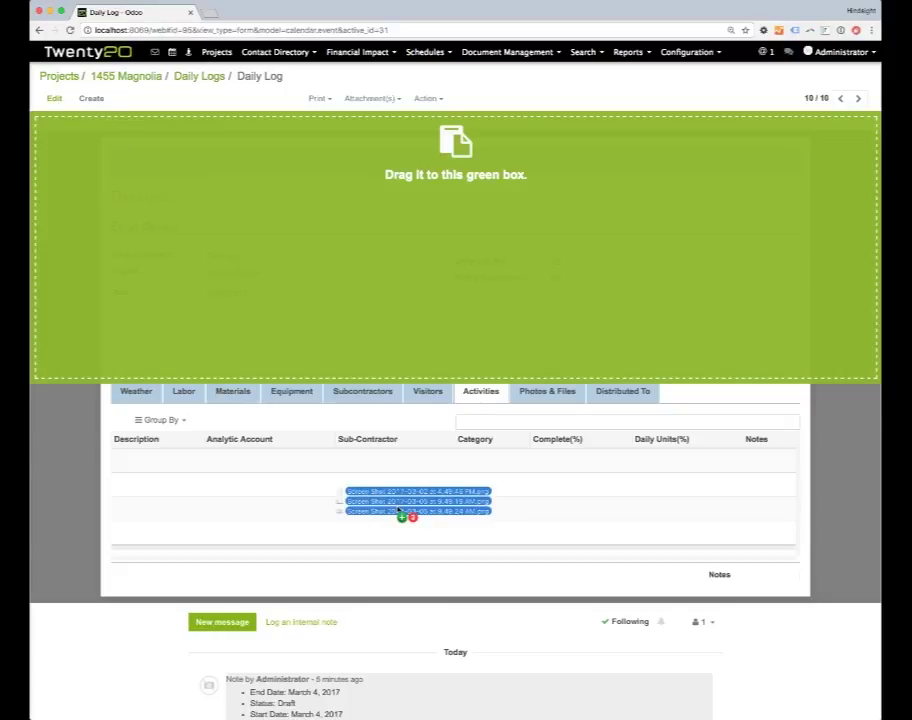
pyautogui.moveTo(398, 509); pyautogui.dragTo(470, 208)
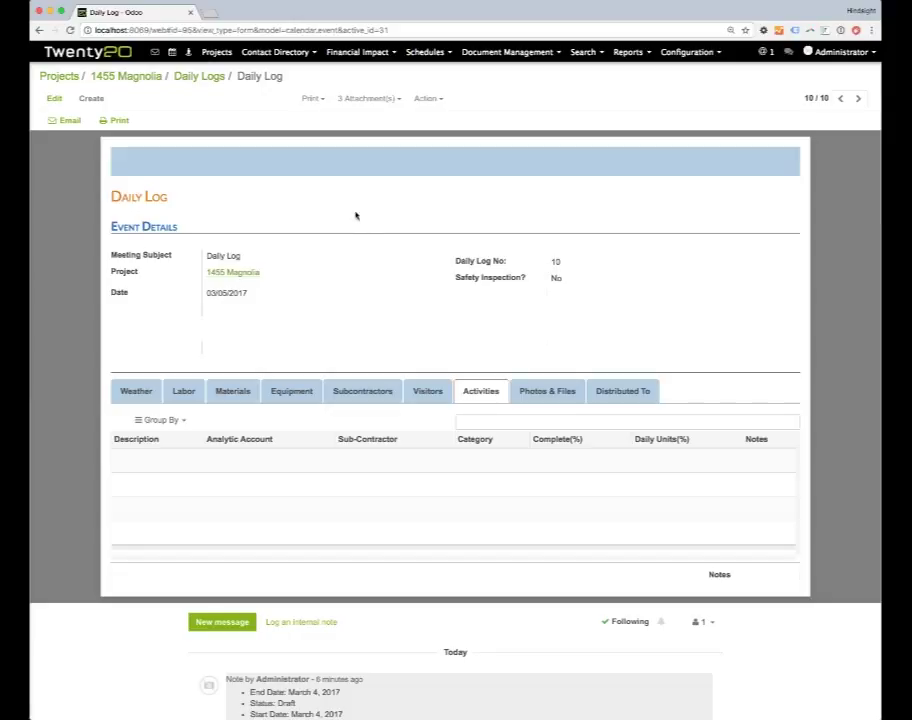
# Step: Review the daily log's attachment list, including the creation details of the 2017-03-02 screenshot, and close the list
pyautogui.click(358, 100)
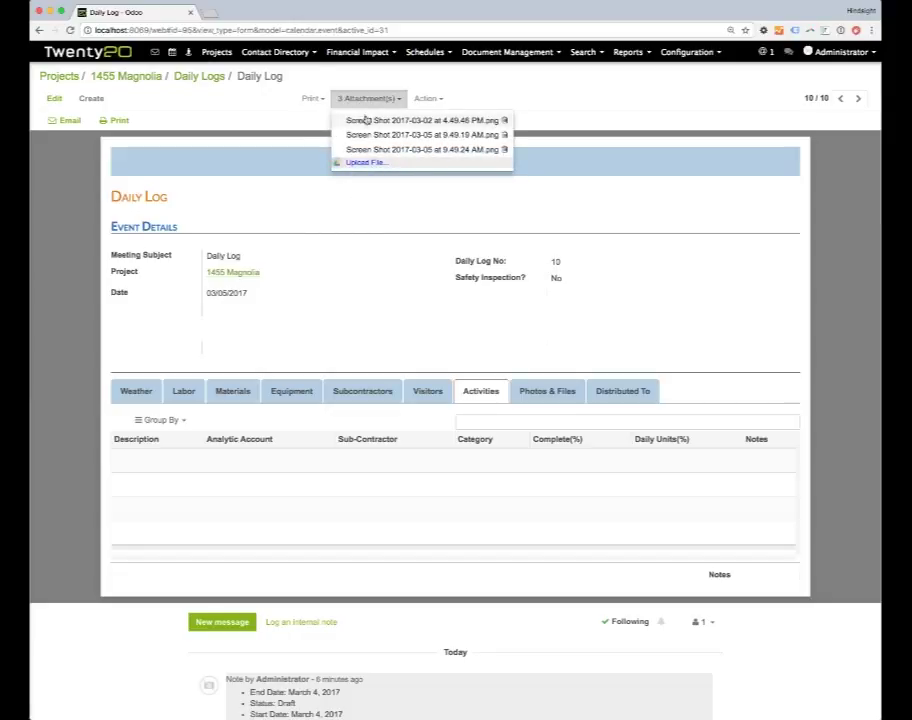
pyautogui.moveTo(377, 121)
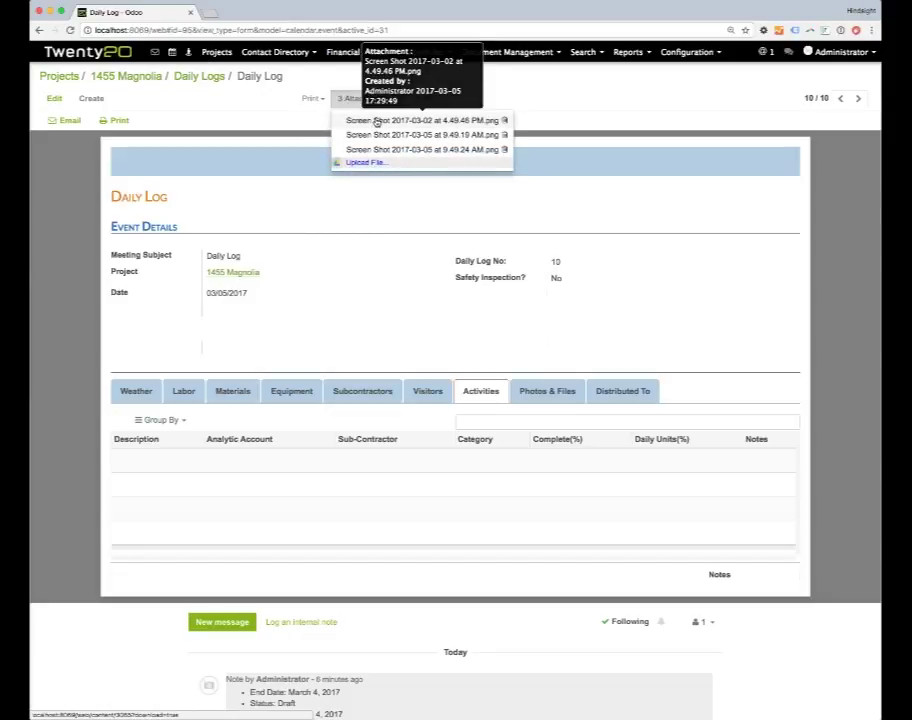
pyautogui.click(596, 90)
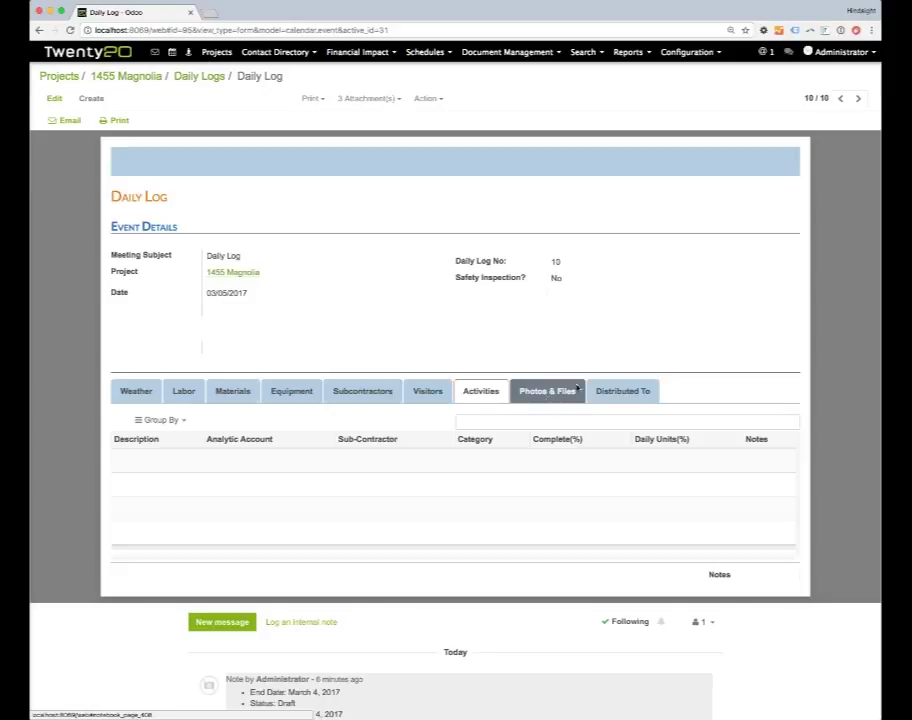
# Step: Put the daily log into edit mode and change the description of the 2017-03-05 screenshot under Photos & Files to Storefront
pyautogui.hotkey('alt', 'a')
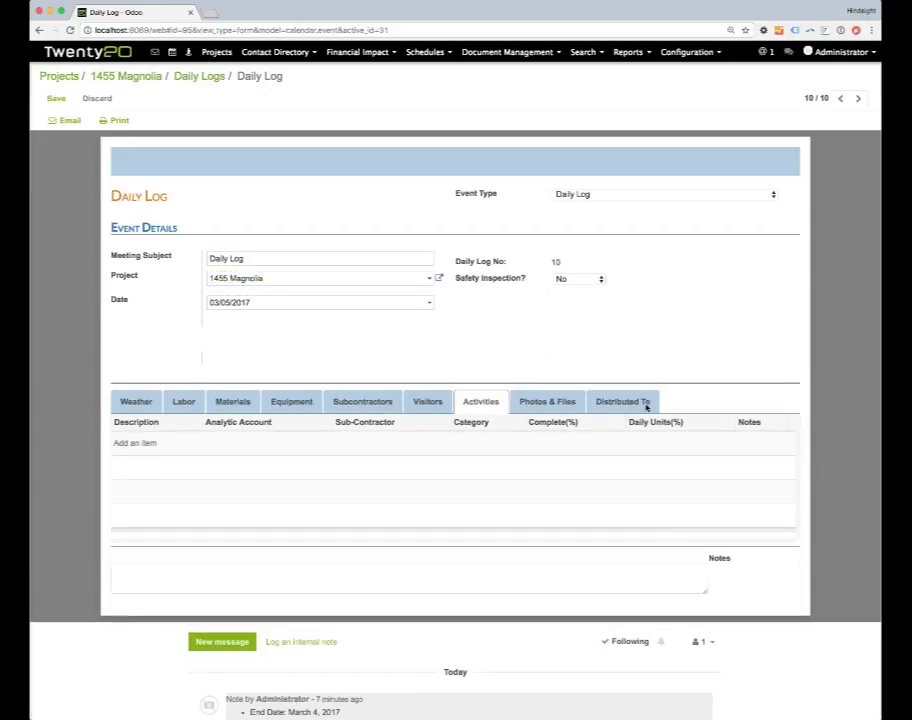
pyautogui.click(541, 403)
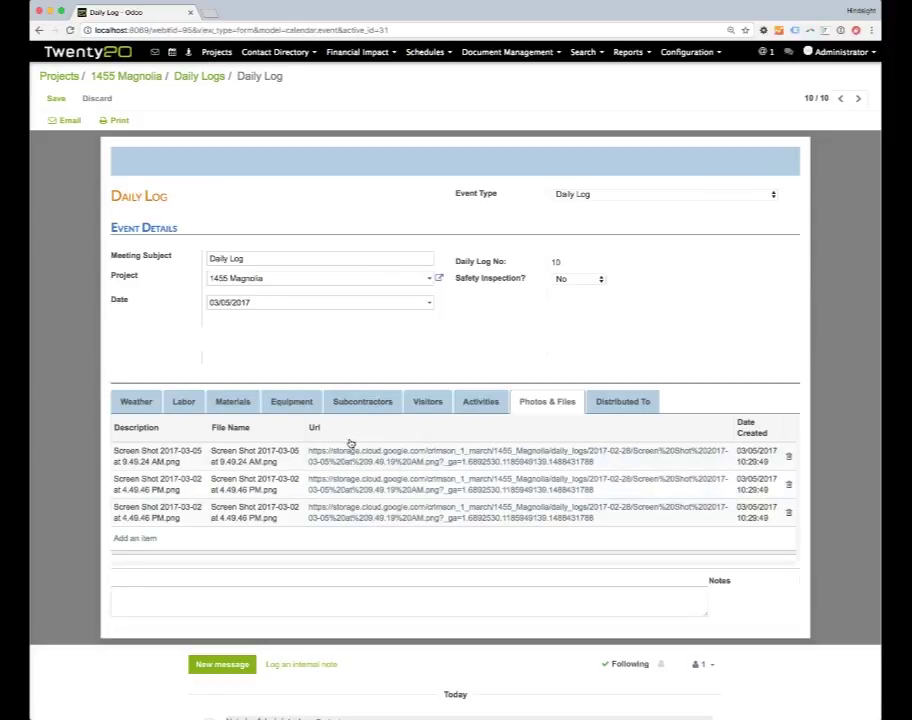
pyautogui.click(268, 461)
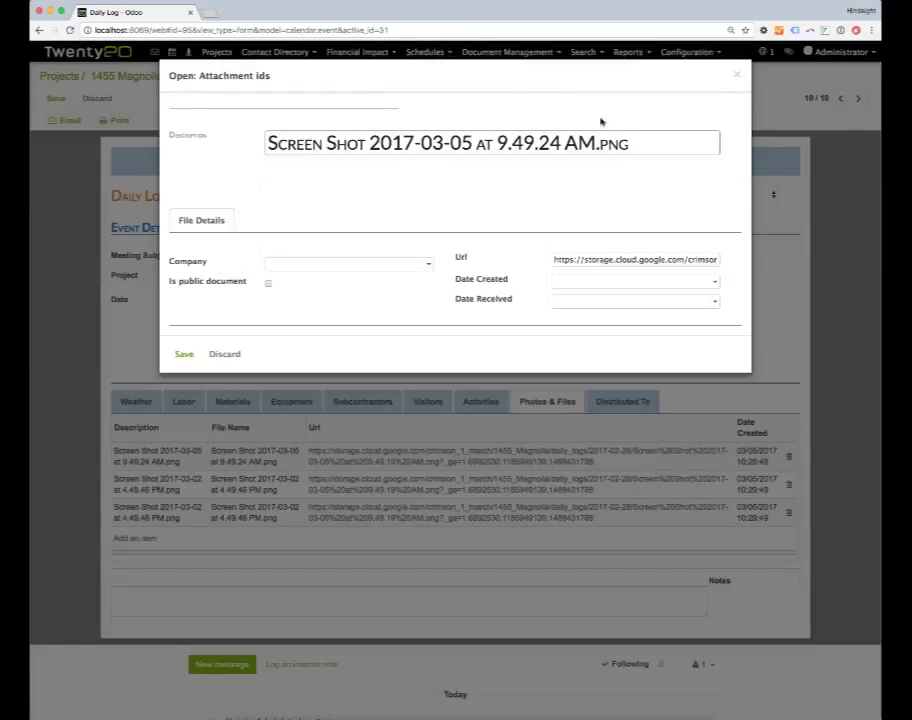
pyautogui.moveTo(642, 143); pyautogui.dragTo(266, 143)
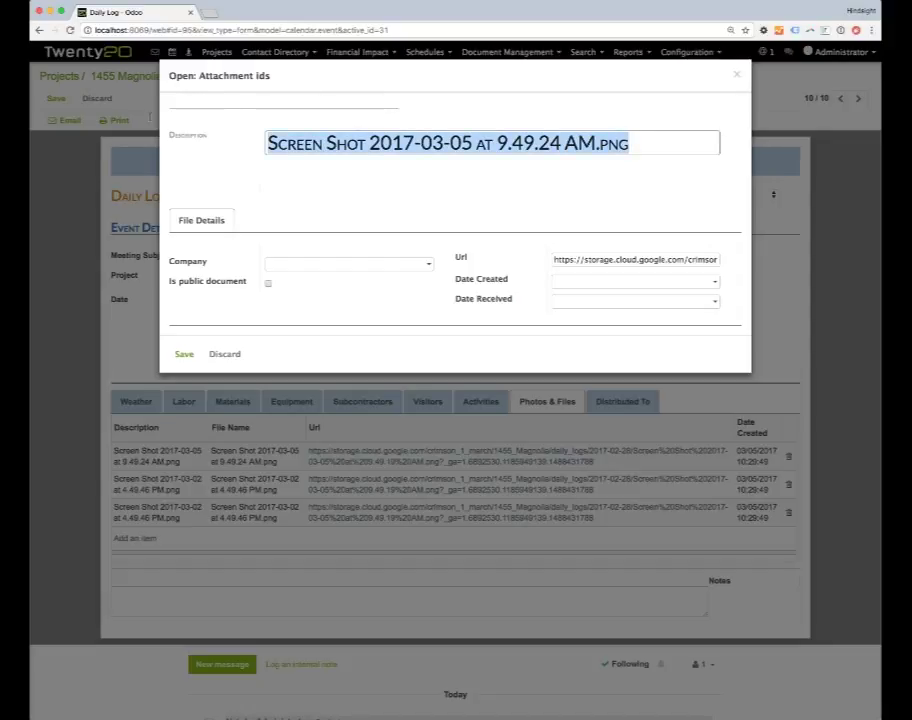
pyautogui.write('Fron')
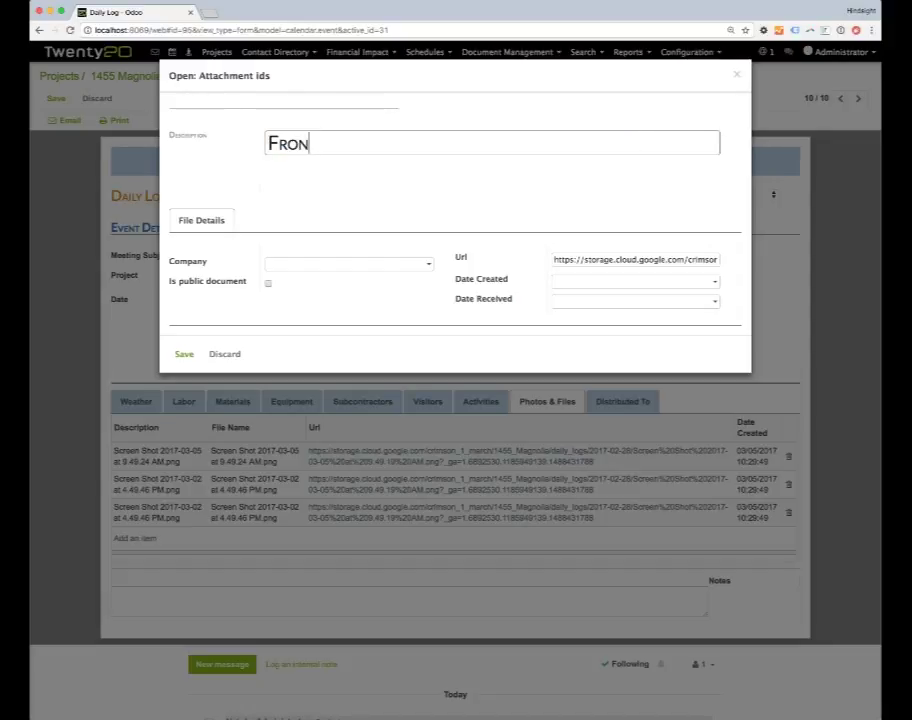
pyautogui.press('BackSpace')
pyautogui.press('BackSpace')
pyautogui.press('BackSpace')
pyautogui.press('BackSpace')
pyautogui.write('Storefront')
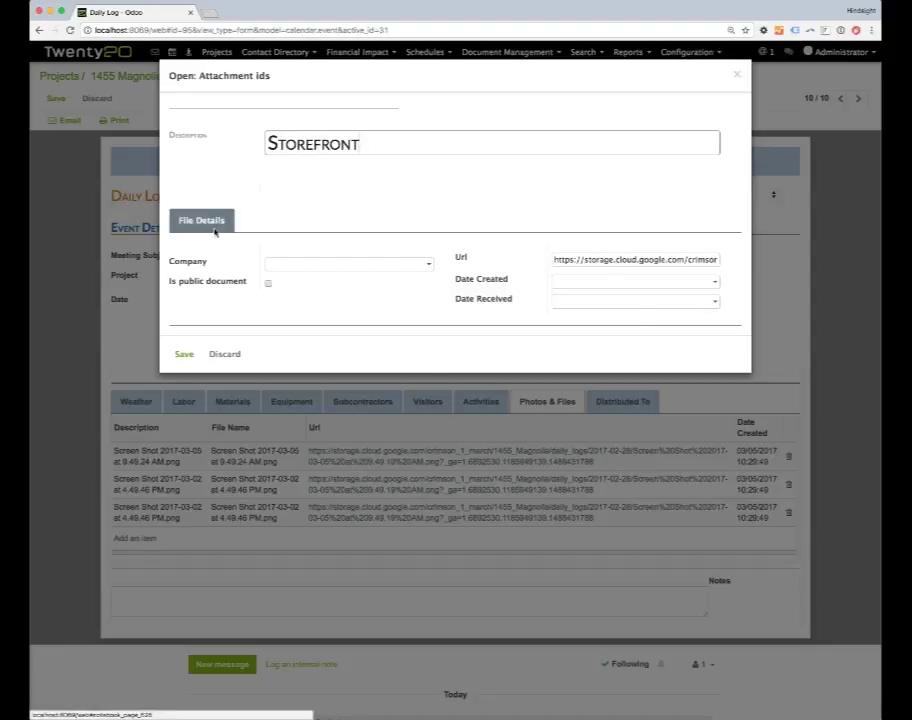
# Step: Assign the Storefront file to Crimson Building Company, LLC, mark it as a public document, and save its details
pyautogui.click(425, 270)
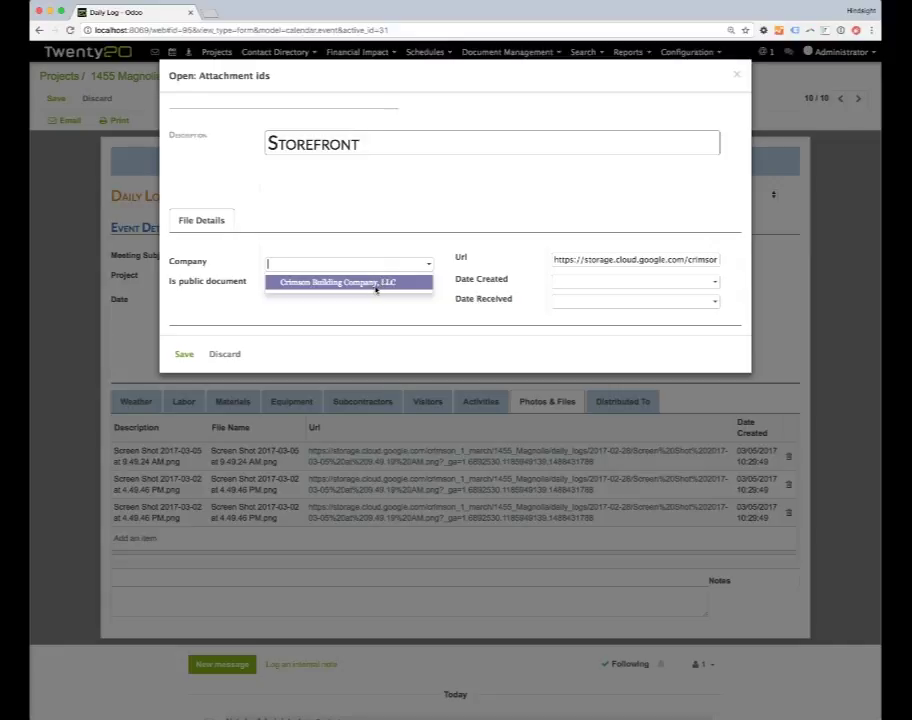
pyautogui.click(420, 280)
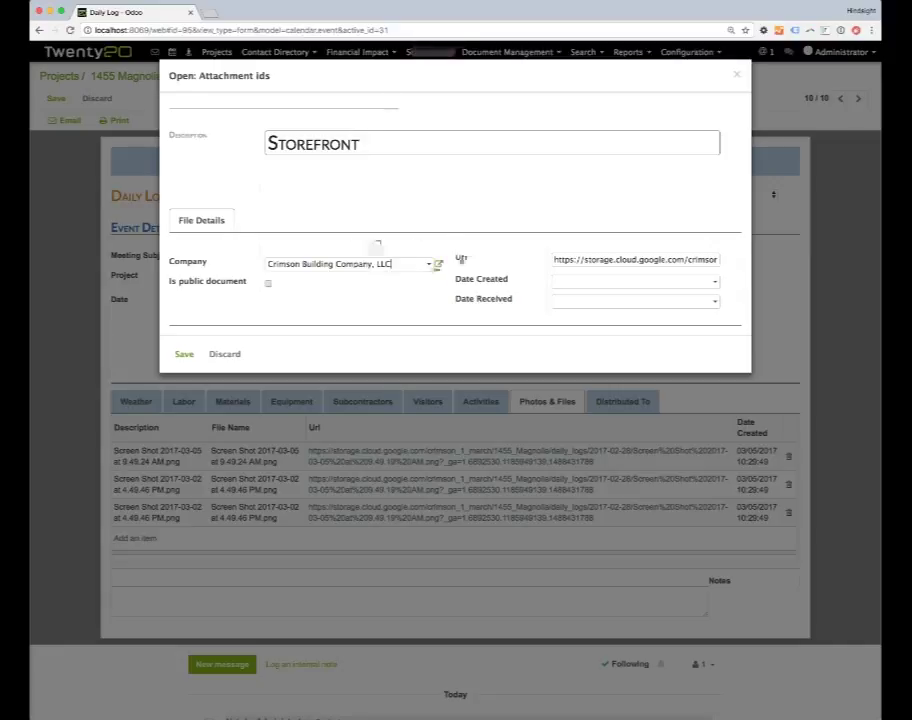
pyautogui.click(268, 285)
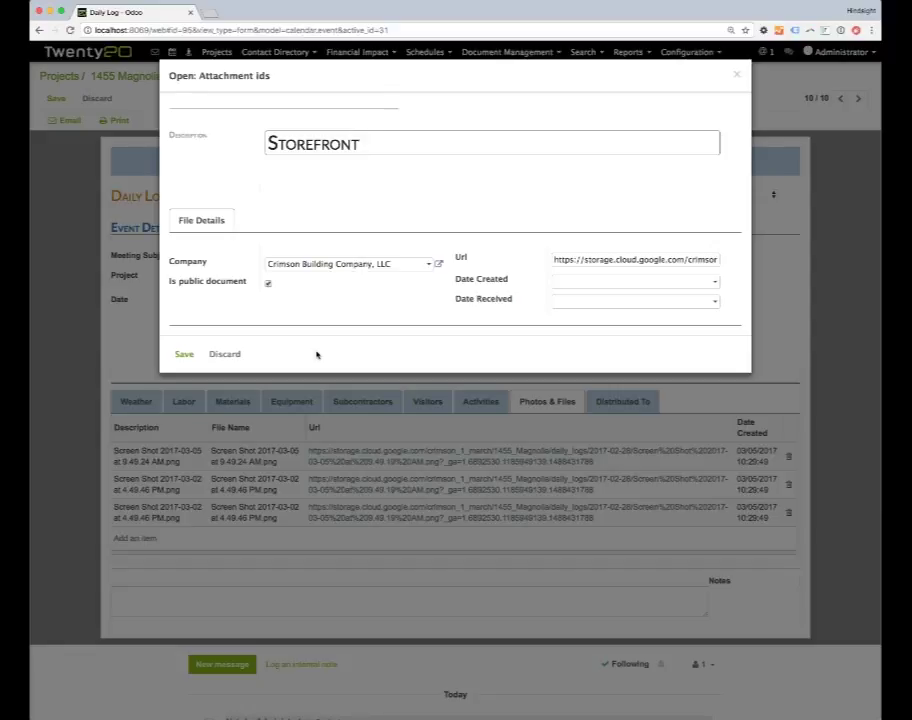
pyautogui.moveTo(556, 259); pyautogui.dragTo(762, 265)
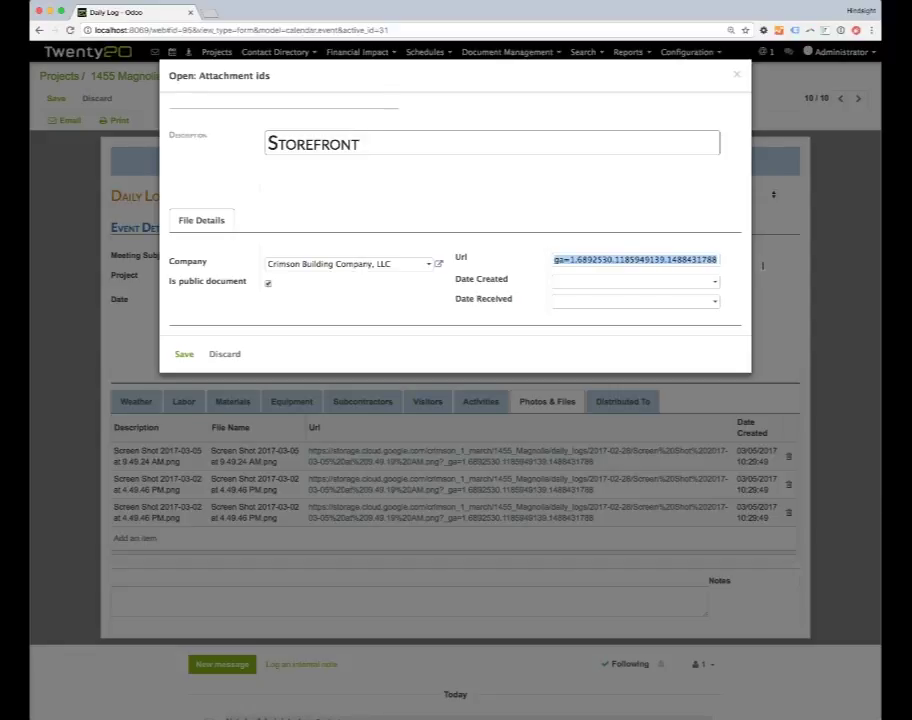
pyautogui.click(184, 354)
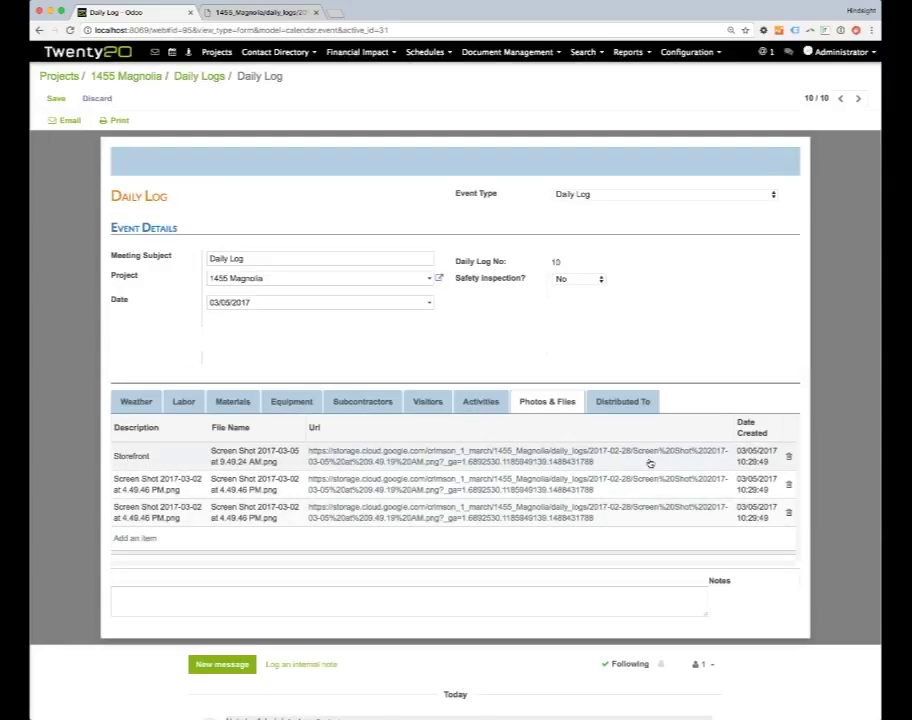
# Step: Open the attached files' storage URLs in separate browser tabs and view the stored image
pyautogui.click(484, 489)
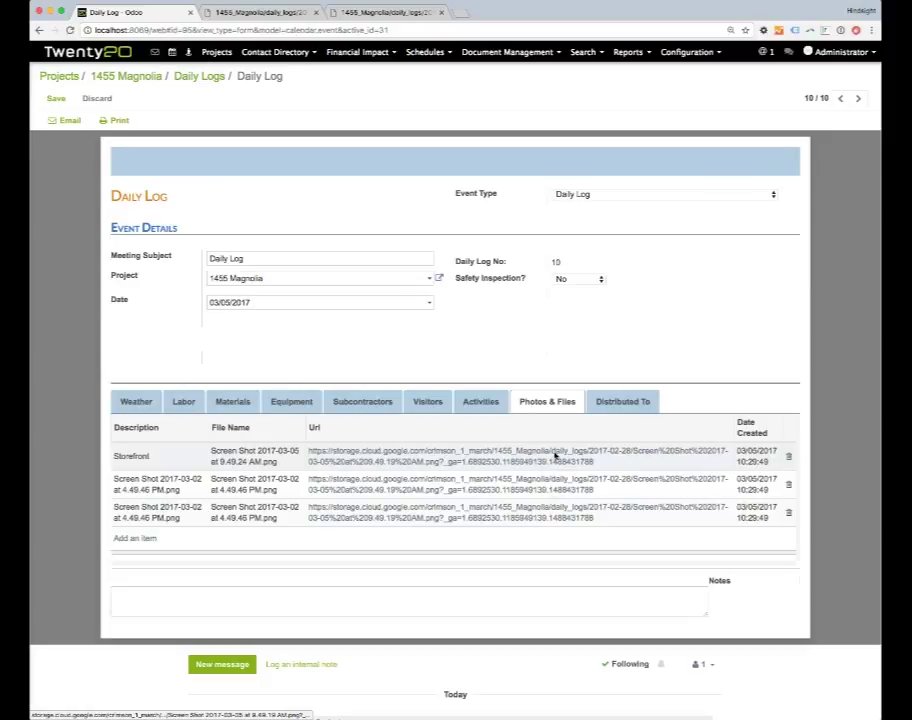
pyautogui.click(556, 456)
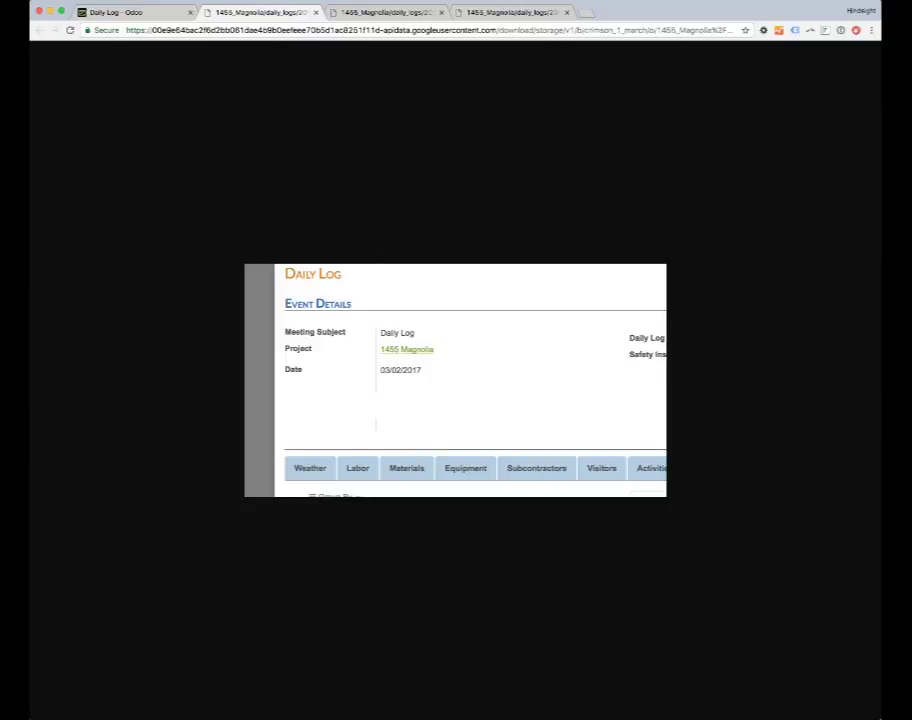
# Step: Return to the 1455 Magnolia daily logs, view the printable Daily Field Report of the 03/02/2017 log, and go back to that log
pyautogui.click(141, 15)
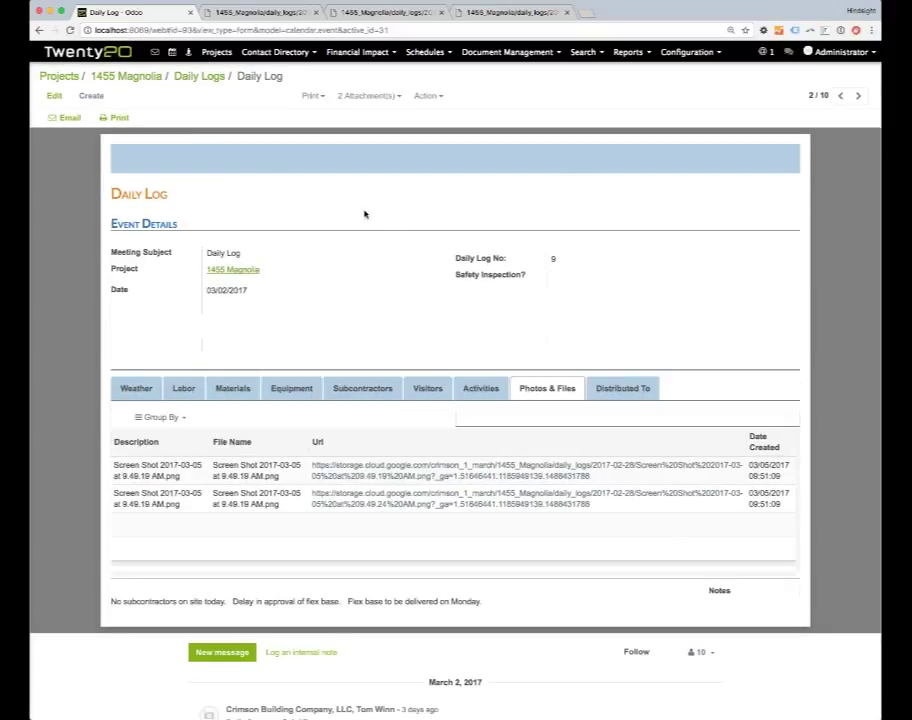
pyautogui.click(119, 118)
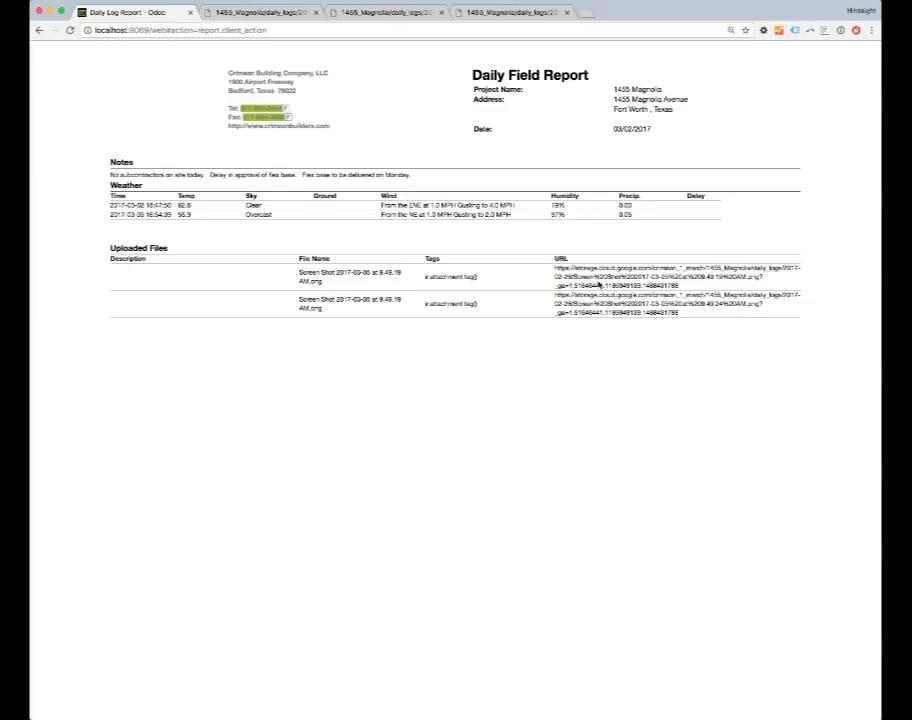
pyautogui.click(39, 30)
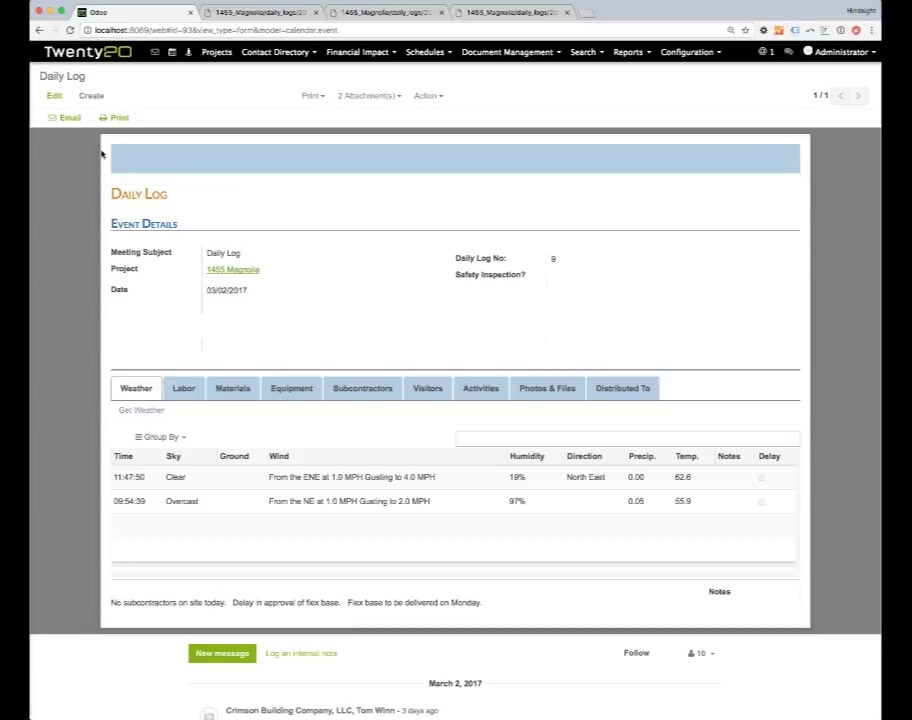